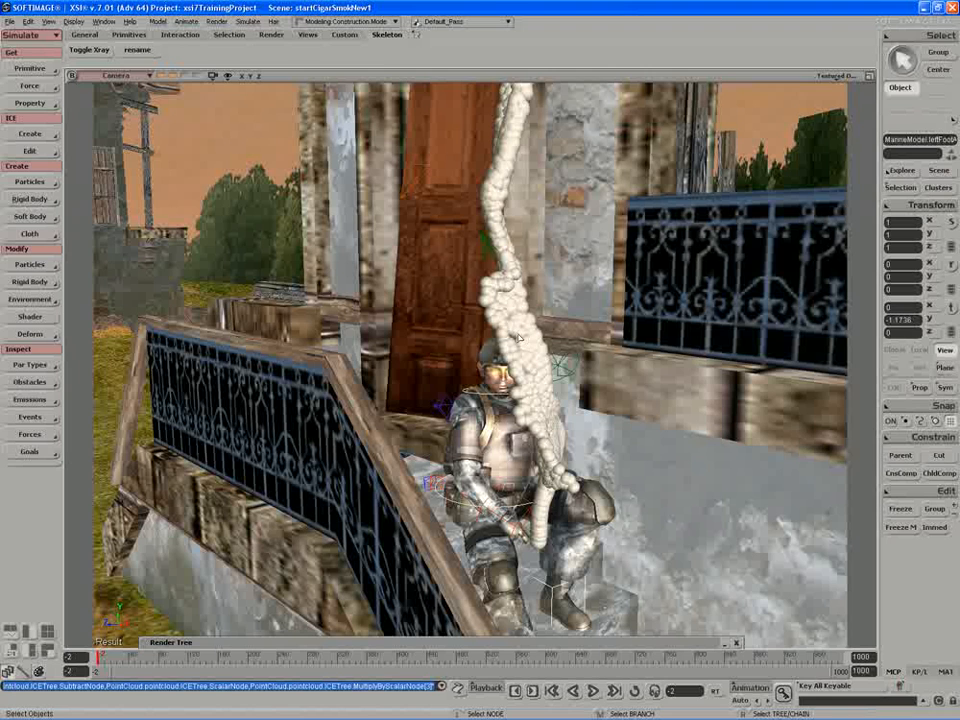
# Select the PointCloud object, open its ICE Tree and bring up the Emit from Surface node's properties.
pyautogui.press('8')
pyautogui.click(697, 209)
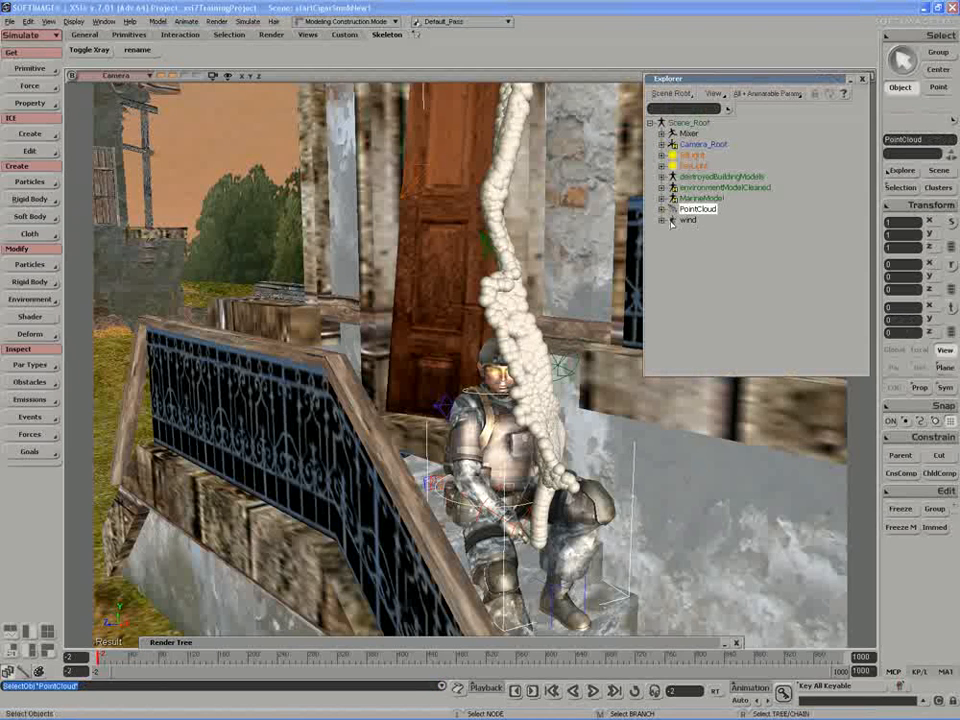
pyautogui.hotkey('alt', '9')
pyautogui.moveTo(514, 270); pyautogui.dragTo(480, 290)
pyautogui.moveTo(484, 352); pyautogui.dragTo(498, 363, button='middle')
pyautogui.moveTo(498, 363); pyautogui.dragTo(451, 481)
pyautogui.moveTo(451, 481); pyautogui.dragTo(468, 477, button='middle')
pyautogui.doubleClick(653, 334)
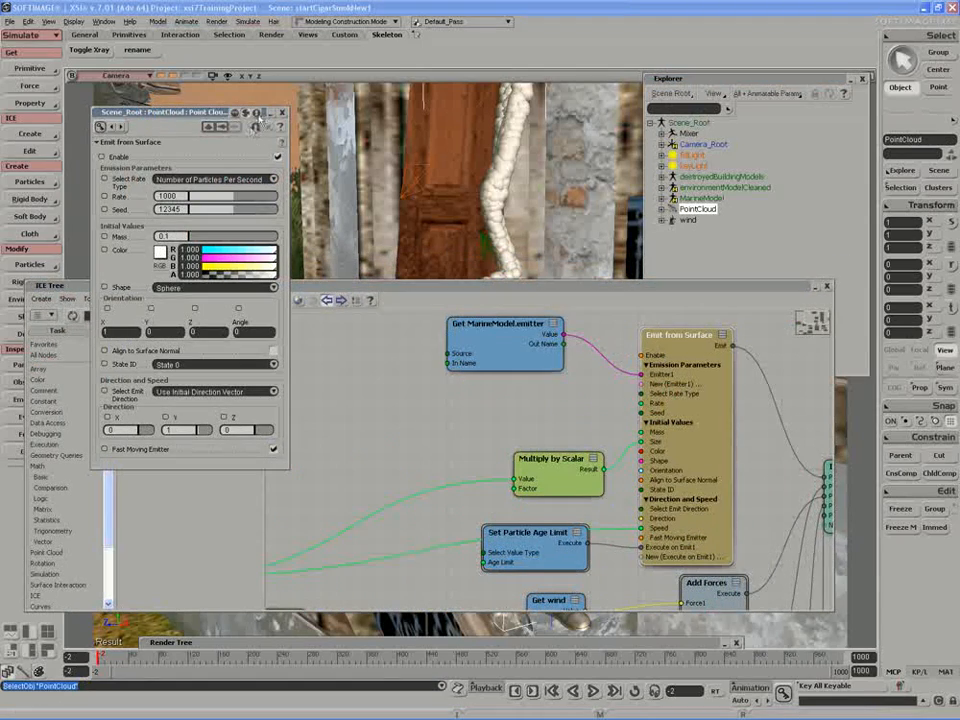
pyautogui.moveTo(208, 118); pyautogui.dragTo(182, 294)
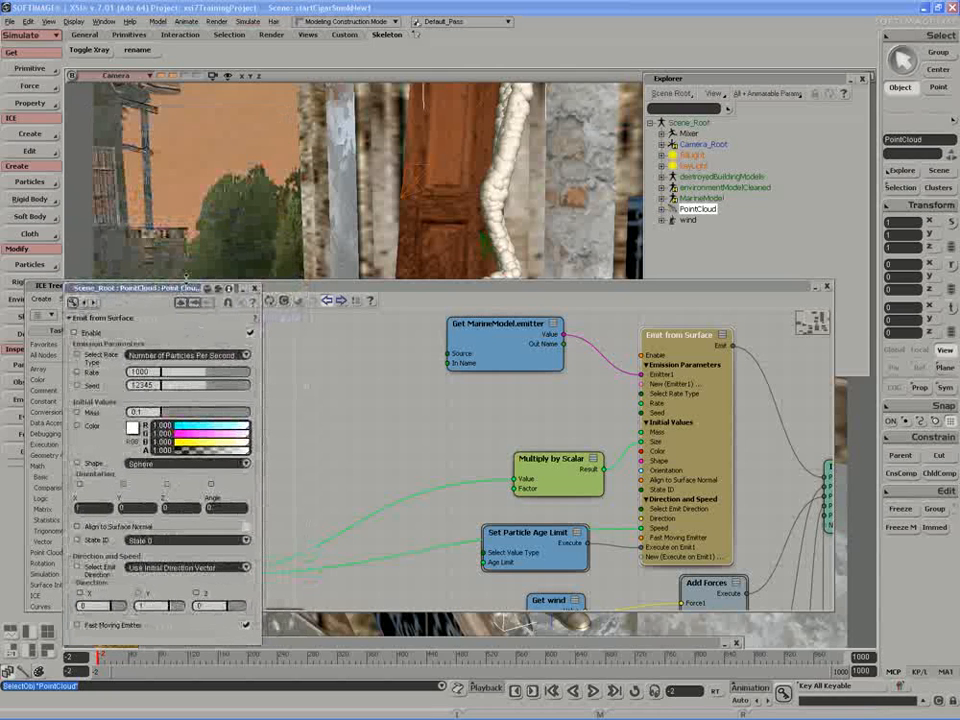
# Roll up the ICE Tree window out of the way and open the animation mixer for the MarineModel.
pyautogui.doubleClick(324, 287)
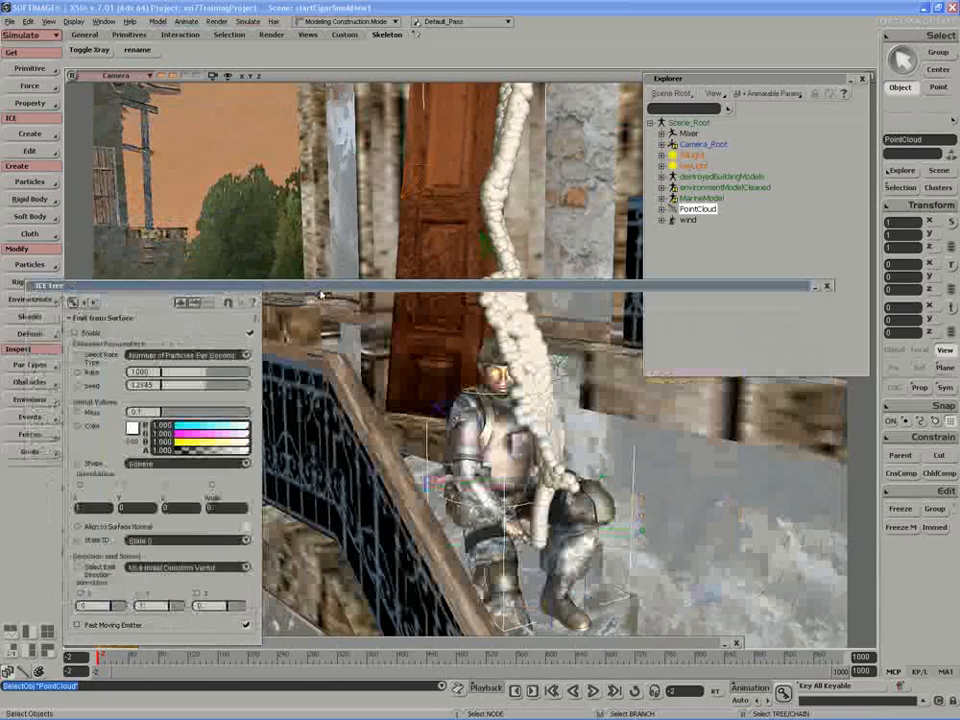
pyautogui.moveTo(323, 288); pyautogui.dragTo(320, 80)
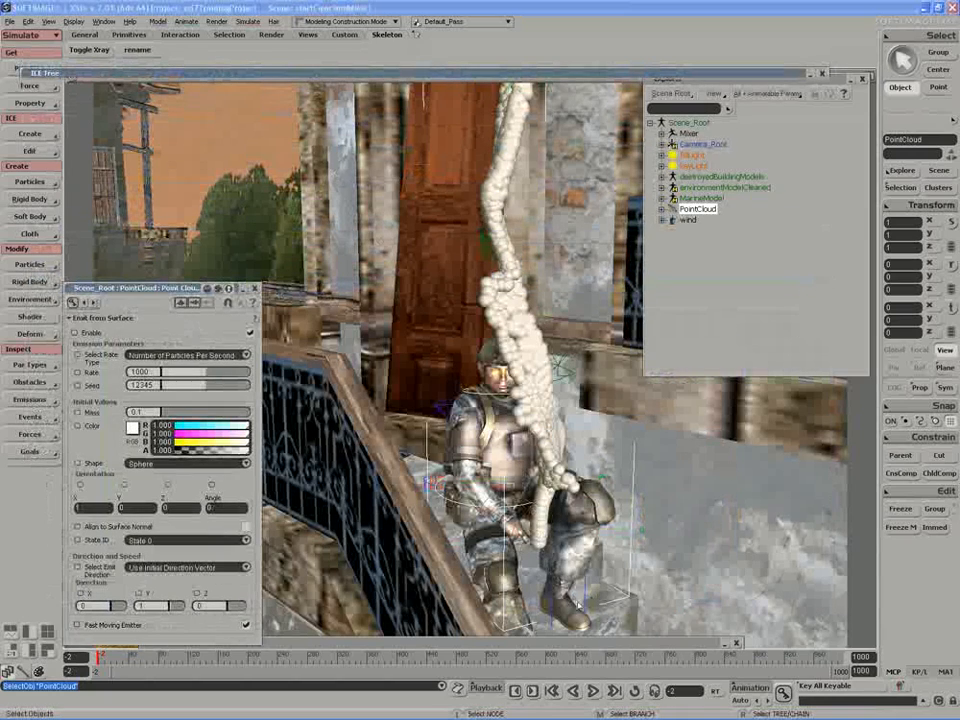
pyautogui.click(587, 605)
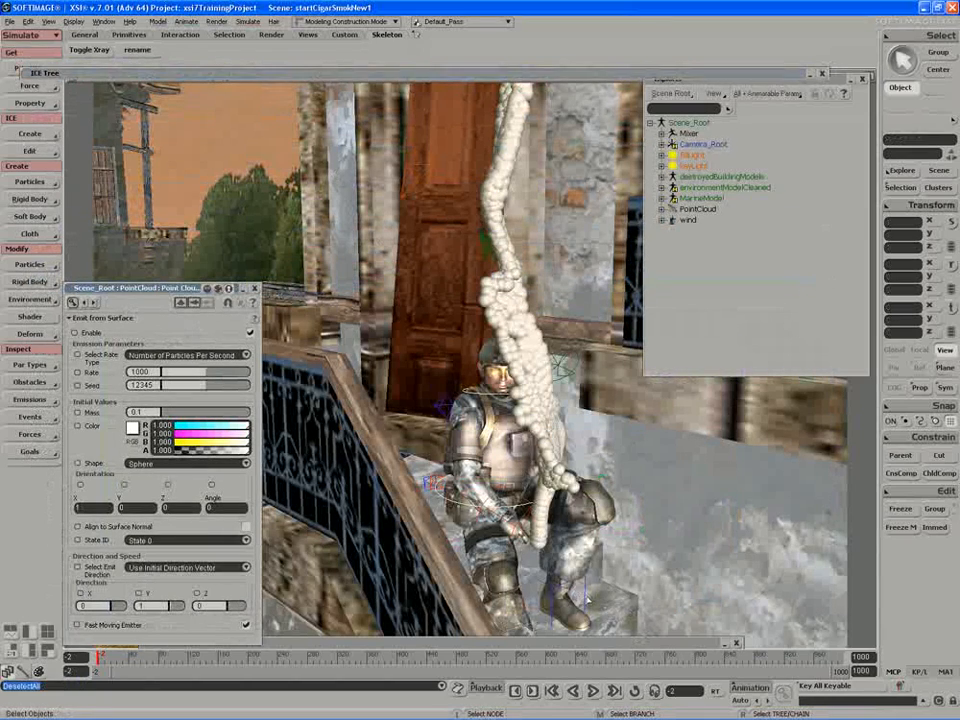
pyautogui.moveTo(587, 605); pyautogui.dragTo(540, 550, button='right')
pyautogui.hotkey('alt', '0')
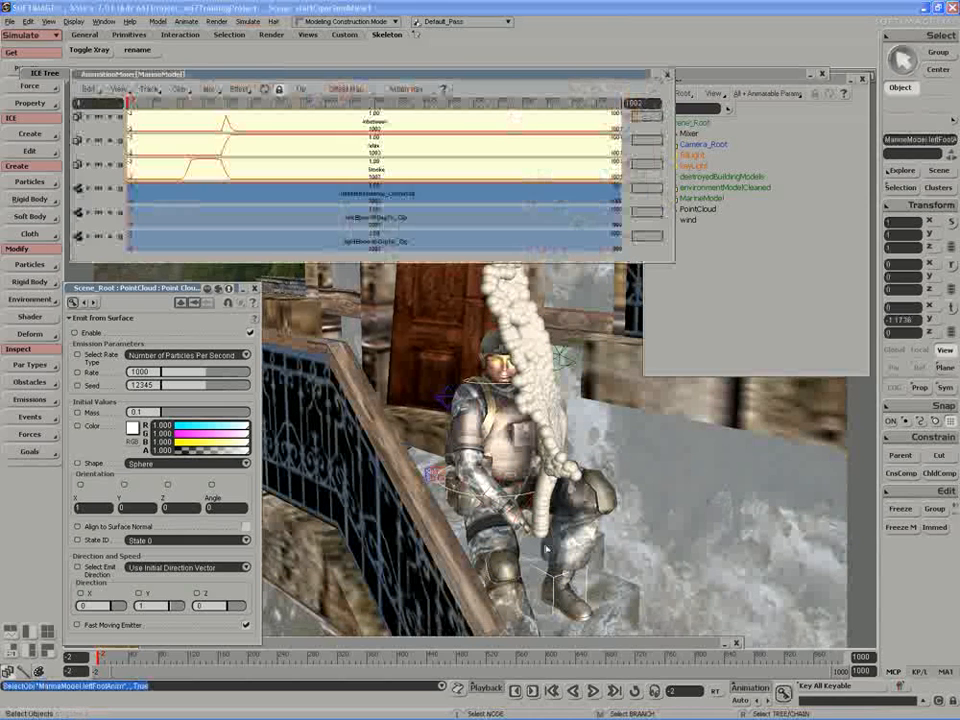
pyautogui.moveTo(265, 73); pyautogui.dragTo(225, 33)
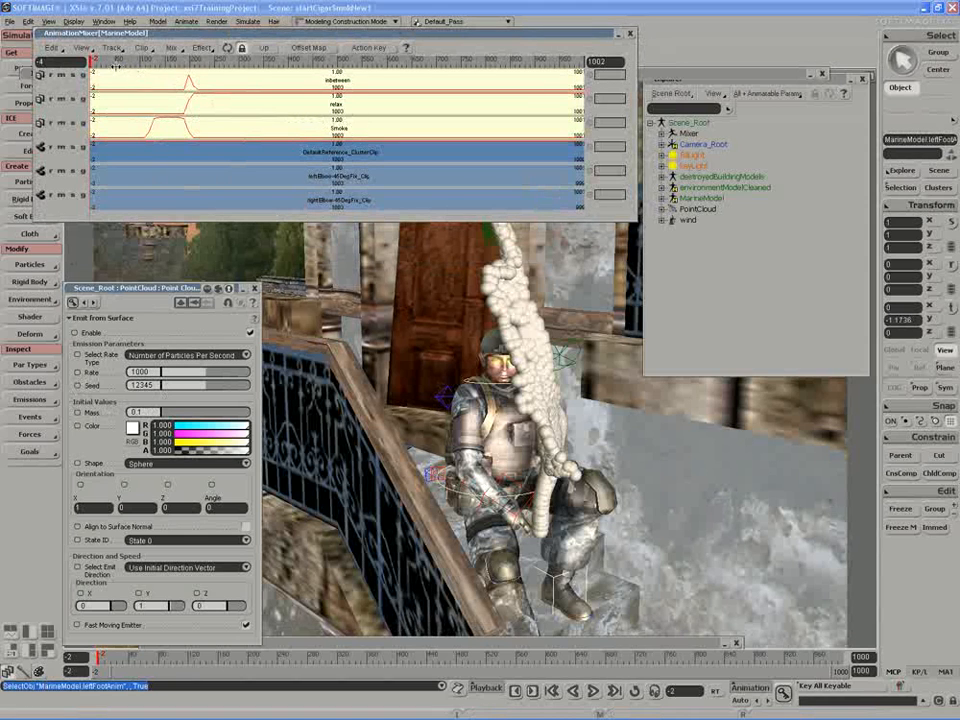
# Scrub the marine's animation to frames 141 and 221 to examine the Smoke clip weight, and close the emitter properties.
pyautogui.moveTo(97, 63); pyautogui.dragTo(161, 61)
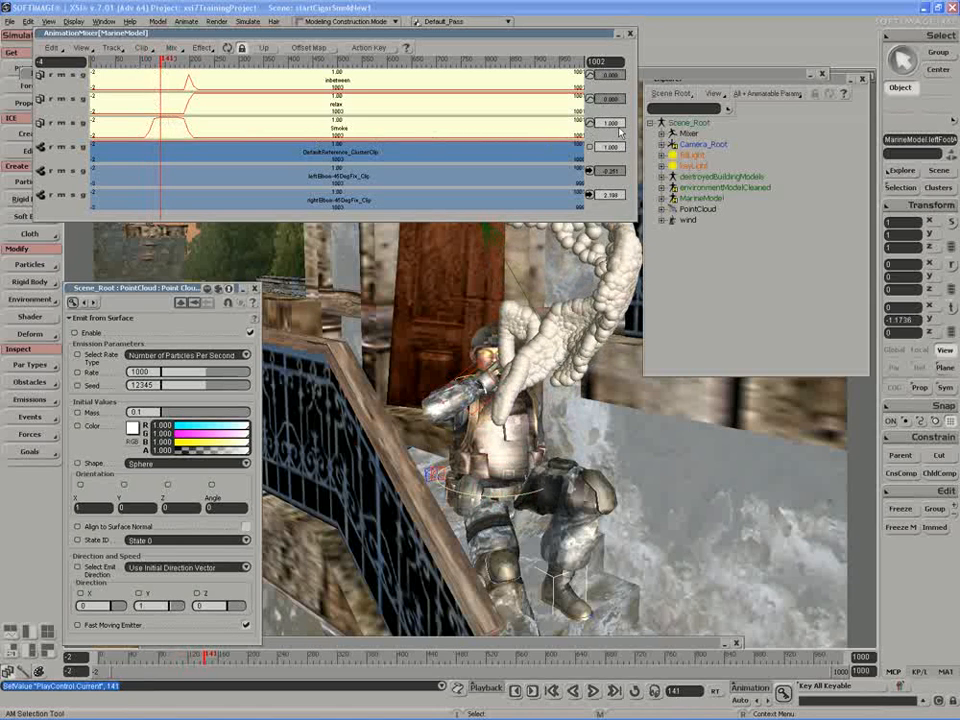
pyautogui.moveTo(163, 62); pyautogui.dragTo(201, 62)
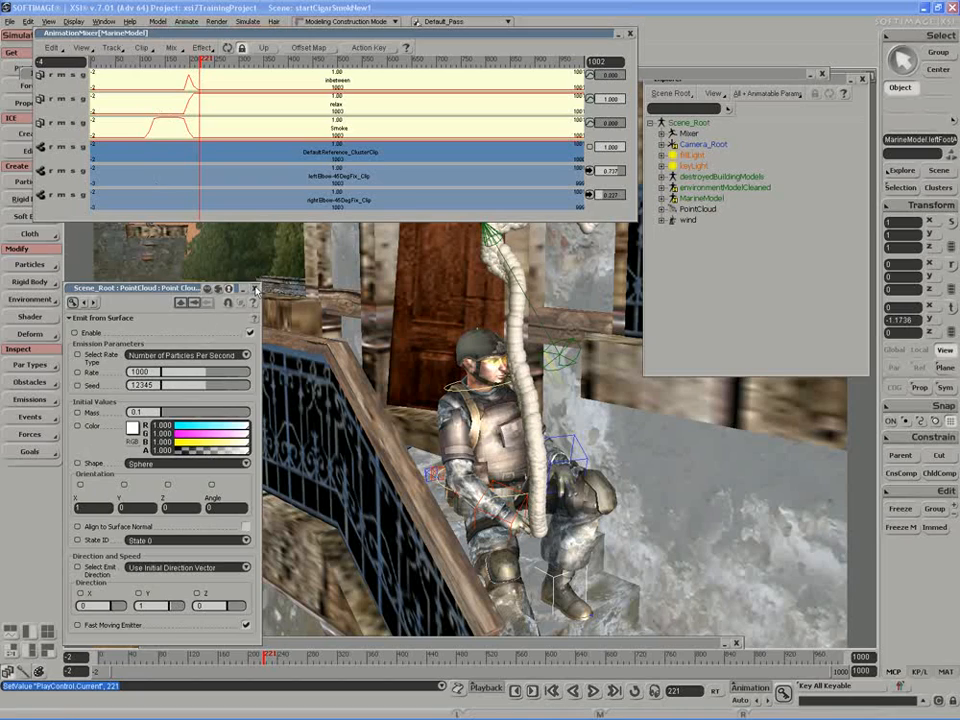
pyautogui.click(256, 289)
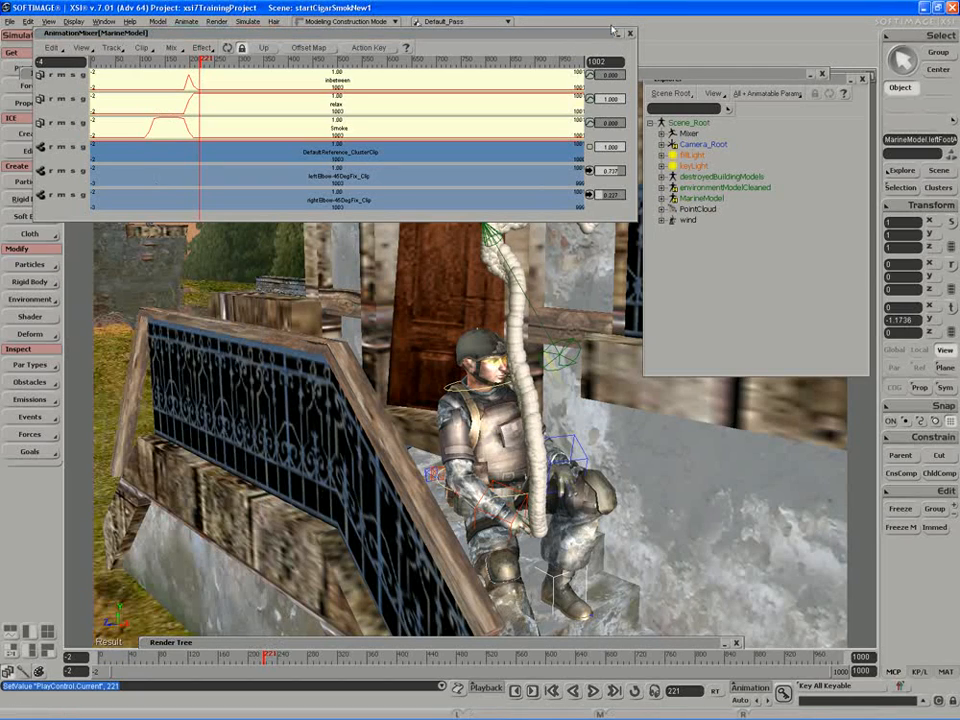
# Arrange the mixer and ICE Tree windows and bring the Smoke clip's weight into the tree as a Get Data node.
pyautogui.moveTo(583, 36); pyautogui.dragTo(541, 17)
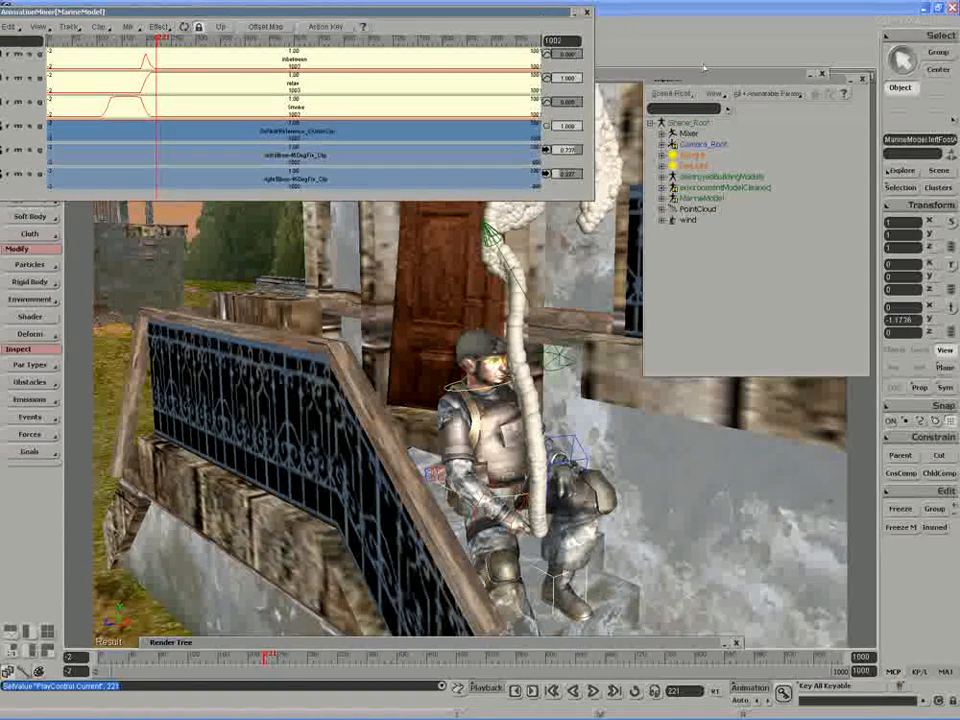
pyautogui.moveTo(704, 70); pyautogui.dragTo(712, 338)
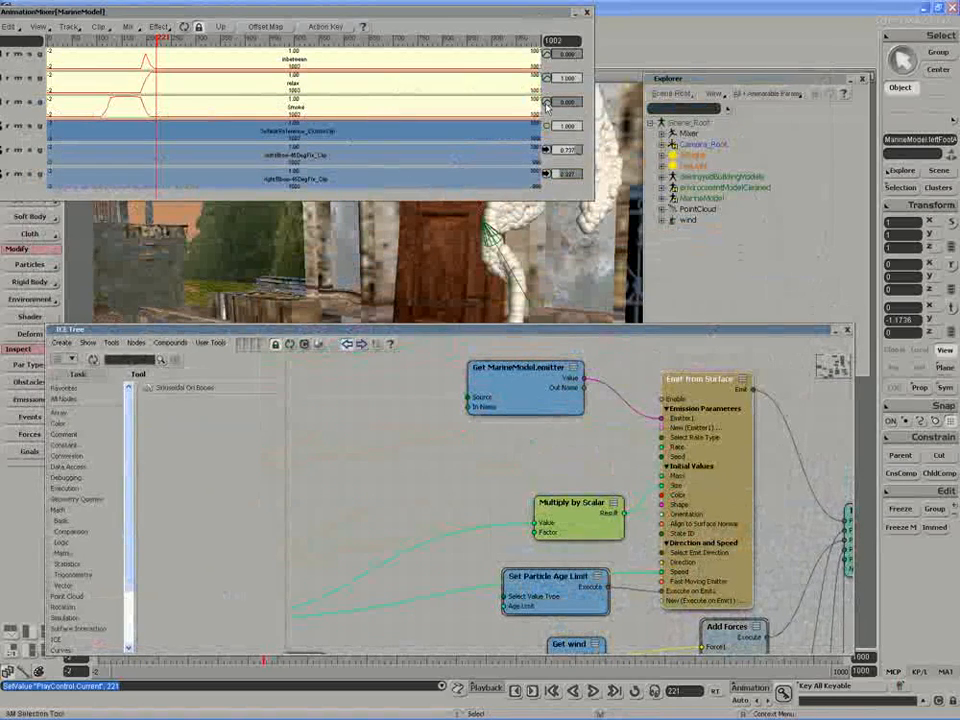
pyautogui.moveTo(547, 104); pyautogui.dragTo(362, 452)
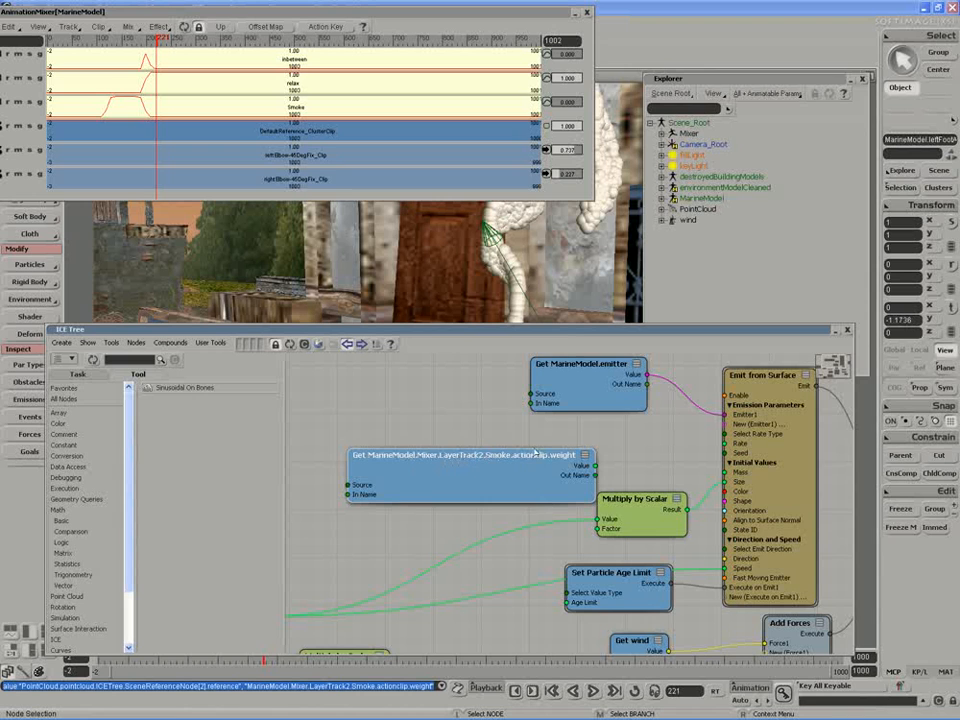
pyautogui.moveTo(521, 472); pyautogui.dragTo(449, 480)
# Examine the properties of the Smoke weight node and the emission rate of the Emit from Surface node.
pyautogui.doubleClick(449, 480)
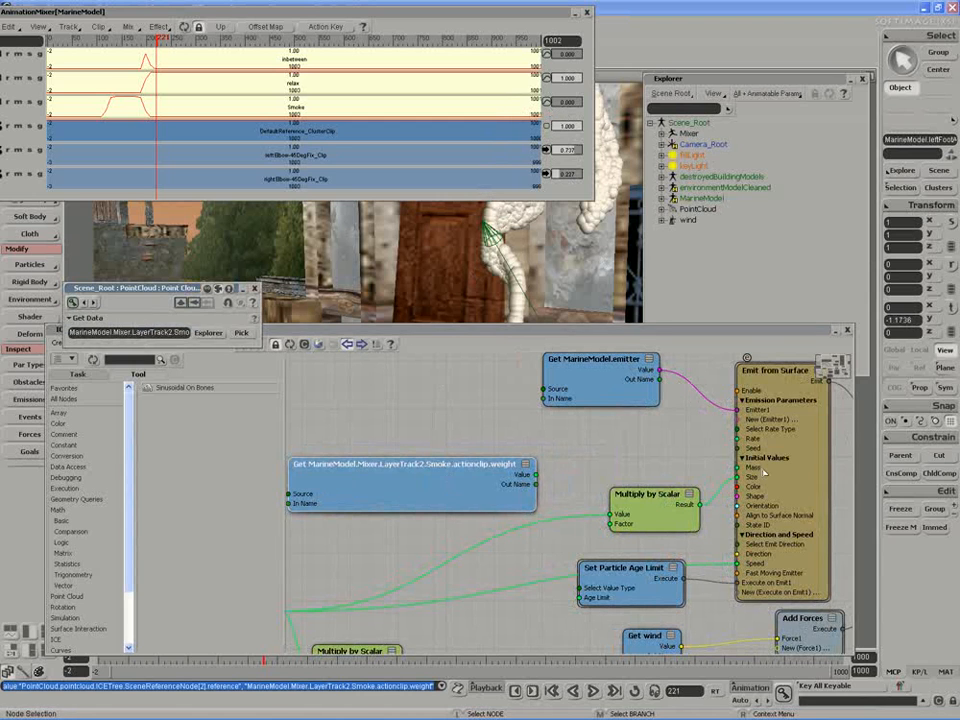
pyautogui.doubleClick(775, 371)
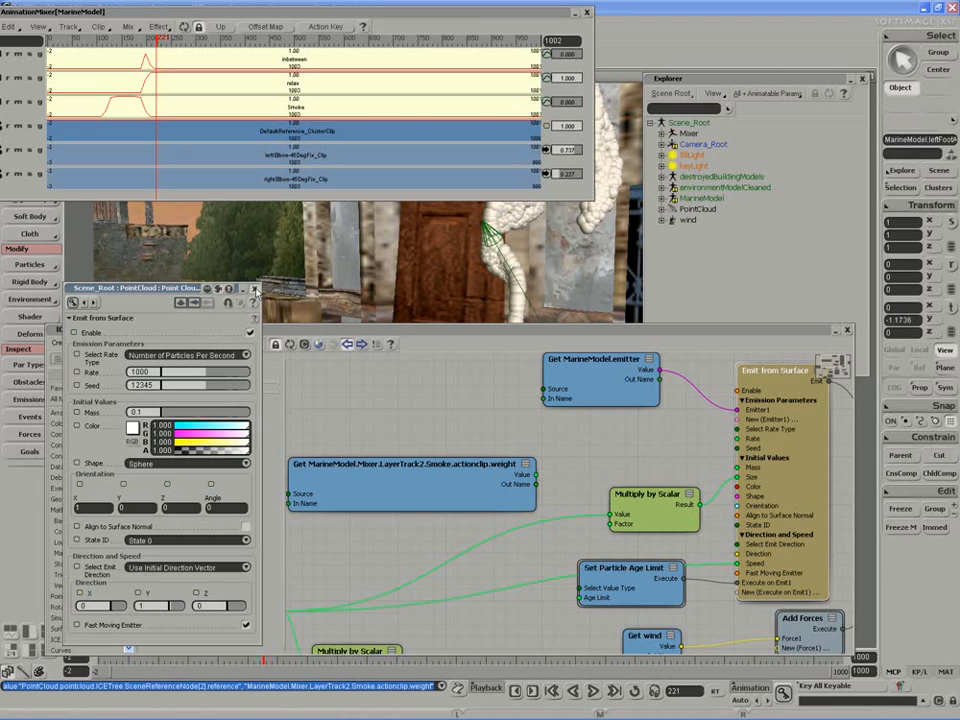
pyautogui.click(255, 288)
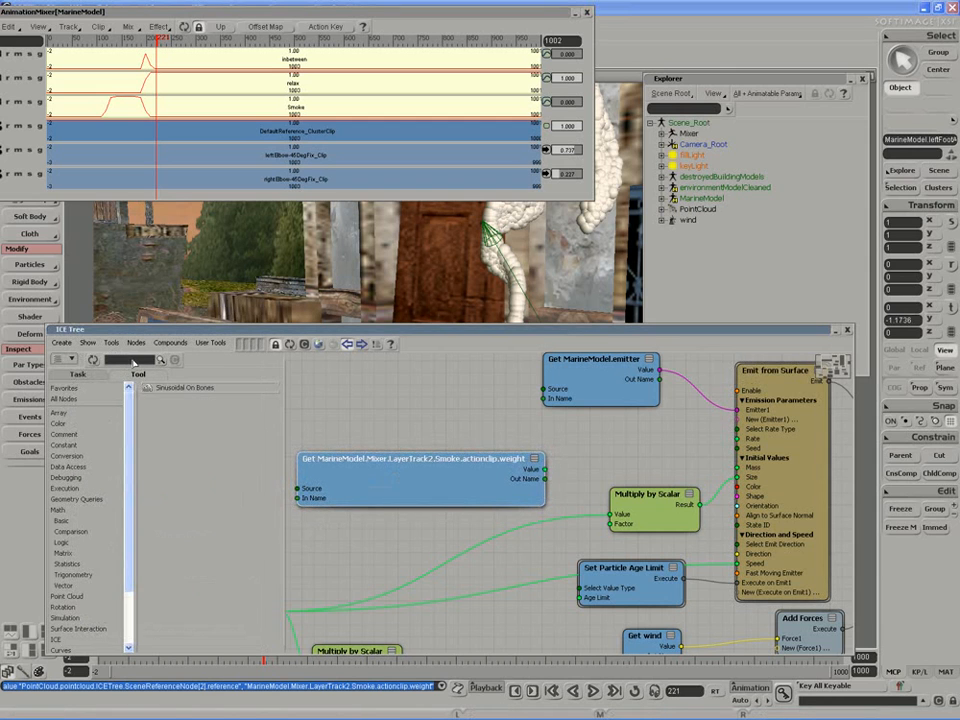
# Add a Multiply by Scalar node fed by the Smoke clip weight and set its factor to 1000.
pyautogui.write('multiply')
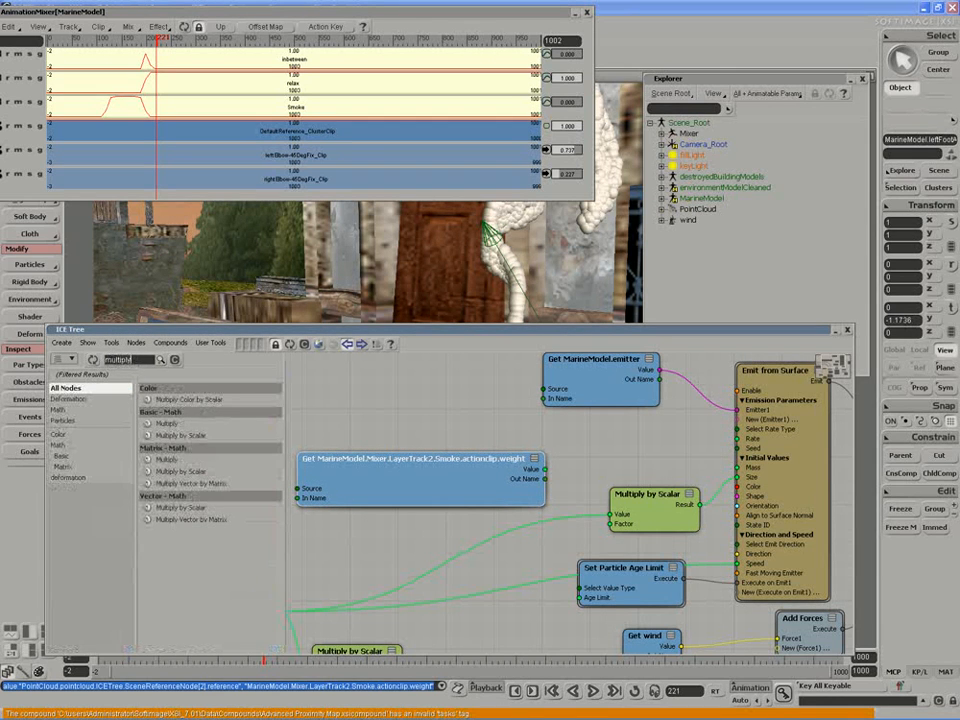
pyautogui.moveTo(180, 435); pyautogui.dragTo(571, 459)
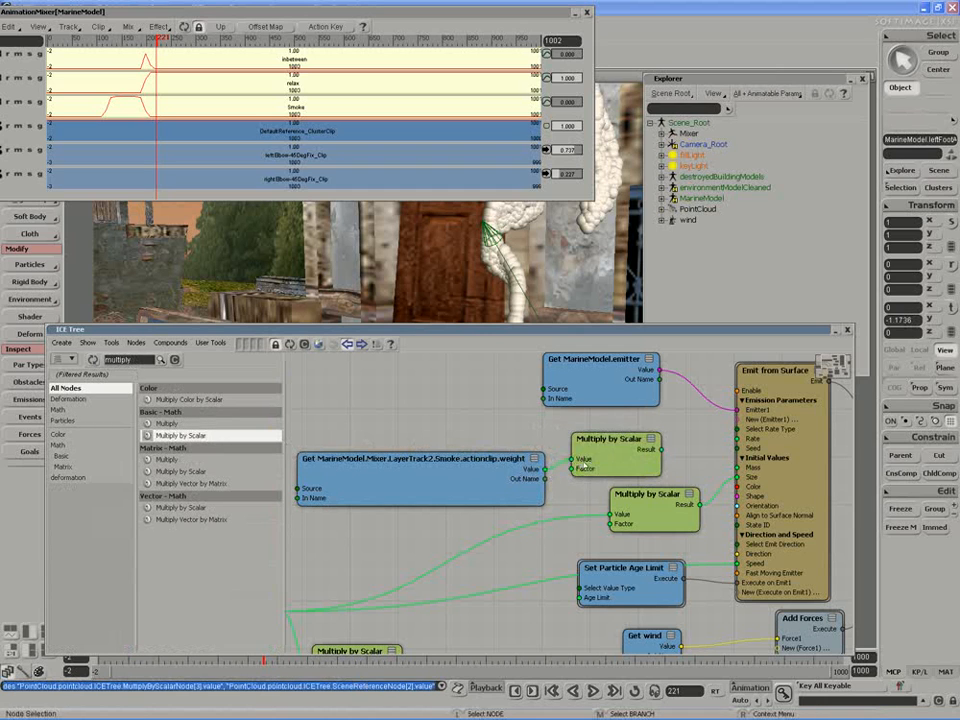
pyautogui.doubleClick(601, 459)
pyautogui.click(144, 331)
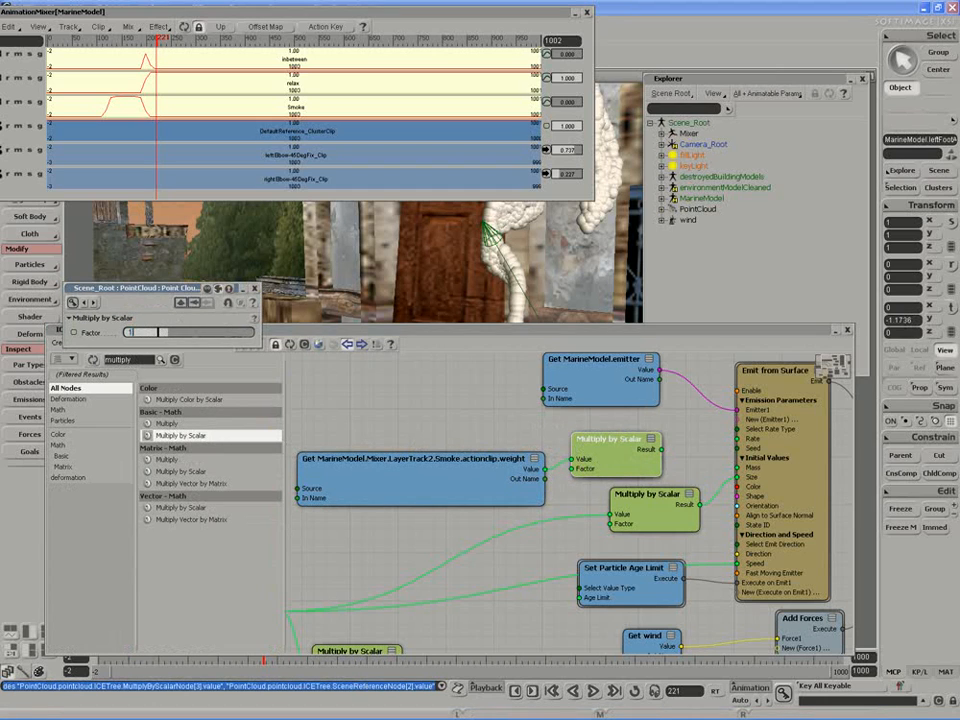
pyautogui.write('1000')
pyautogui.press('Return')
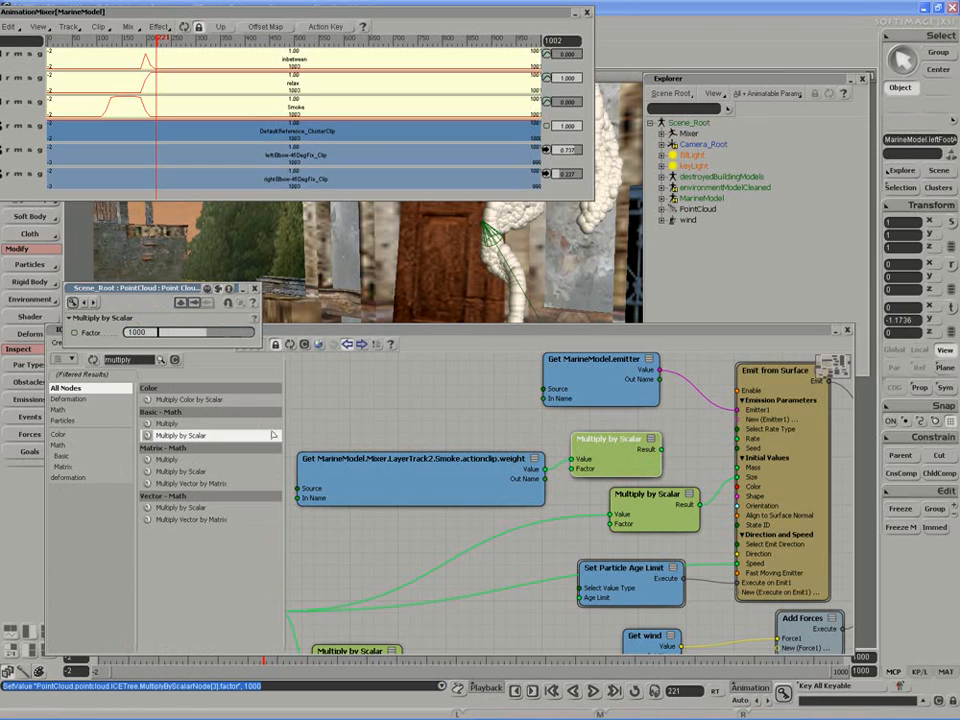
# Reposition the Smoke weight node and its Multiply by Scalar node to make room beside the Emit from Surface node.
pyautogui.moveTo(380, 468); pyautogui.dragTo(377, 470)
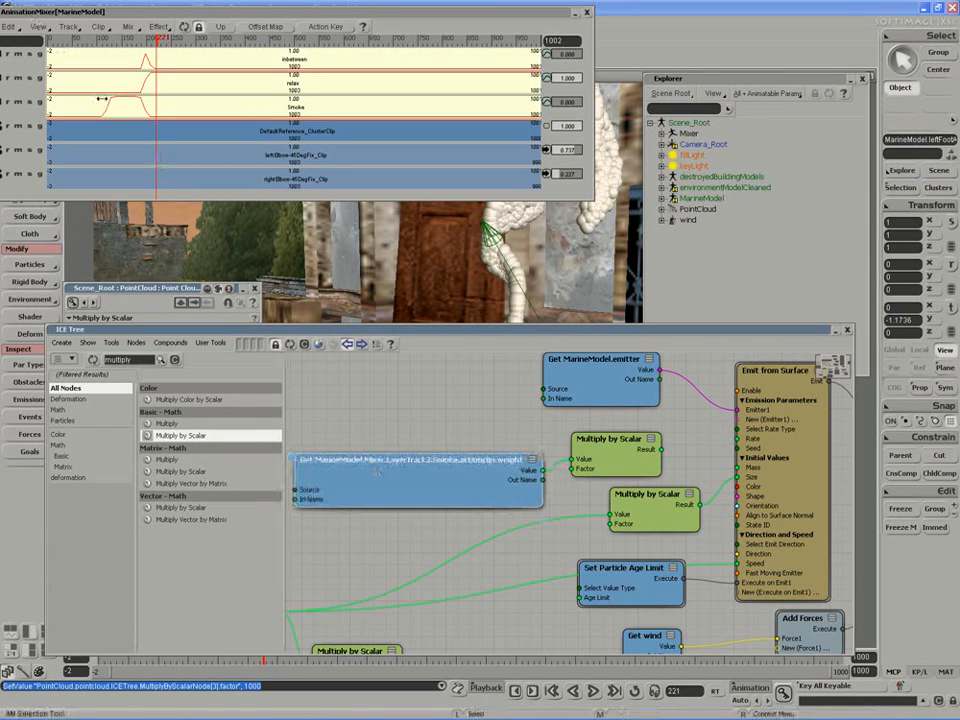
pyautogui.moveTo(101, 98); pyautogui.dragTo(143, 100)
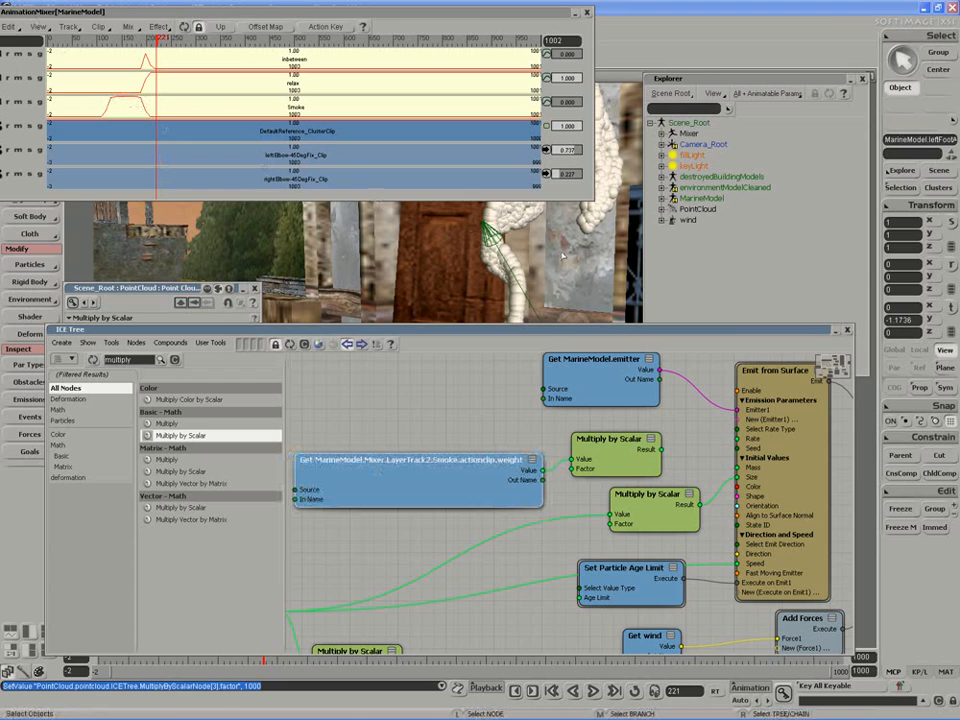
pyautogui.moveTo(443, 480); pyautogui.dragTo(439, 494)
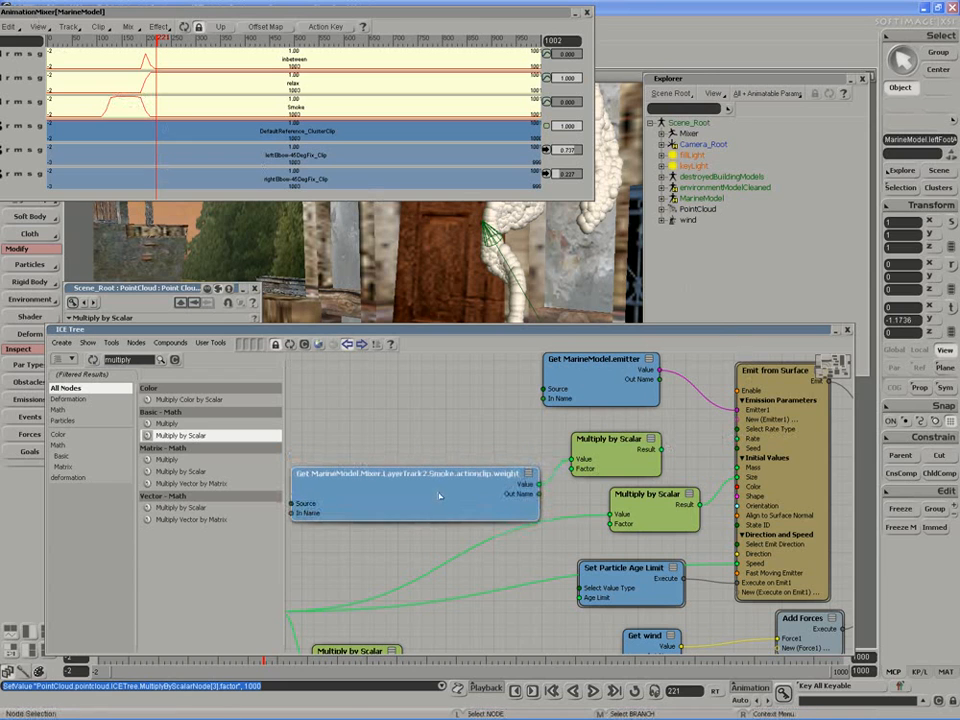
pyautogui.moveTo(610, 462); pyautogui.dragTo(596, 471)
pyautogui.moveTo(485, 480); pyautogui.dragTo(460, 483)
pyautogui.moveTo(600, 450); pyautogui.dragTo(588, 454)
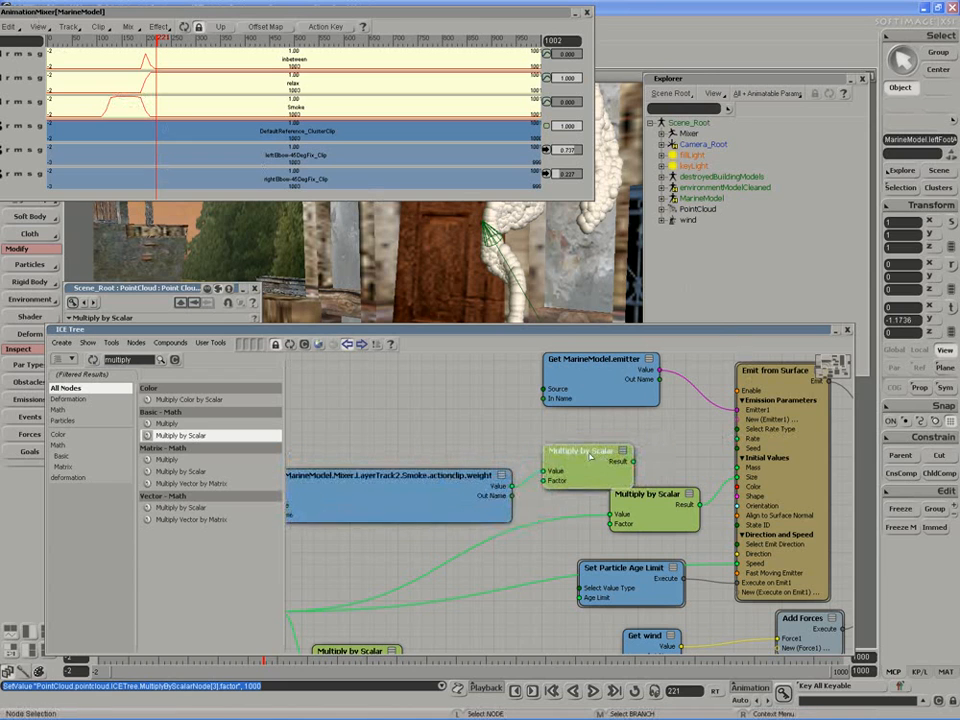
pyautogui.moveTo(412, 490); pyautogui.dragTo(391, 490)
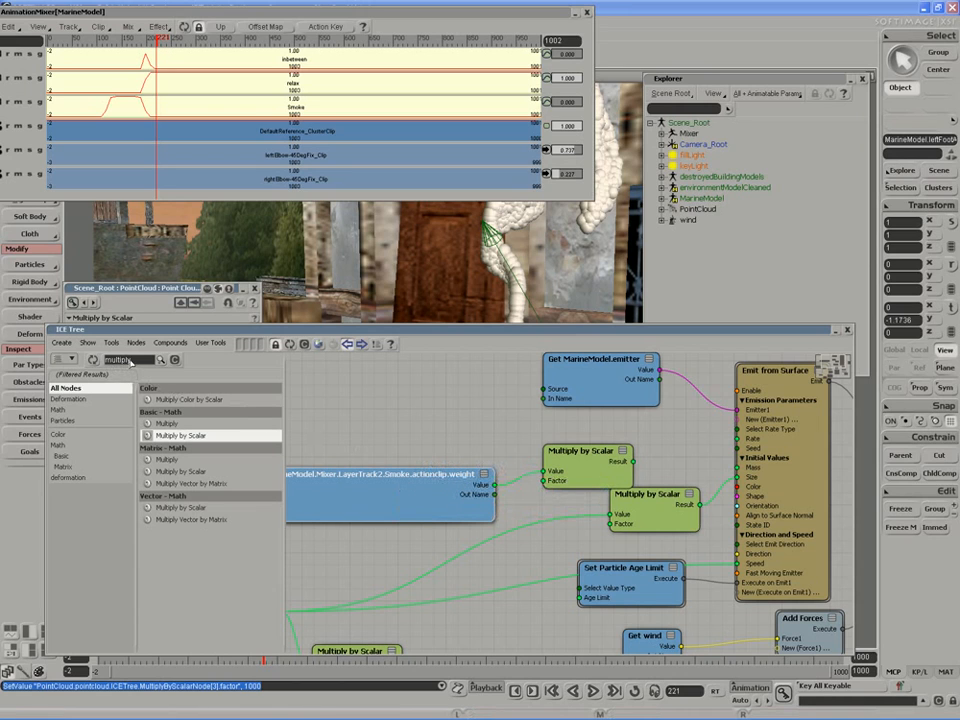
# Add a constant Scalar node above the Smoke weight node and set its value to 1000.
pyautogui.doubleClick(135, 360)
pyautogui.write('scalar')
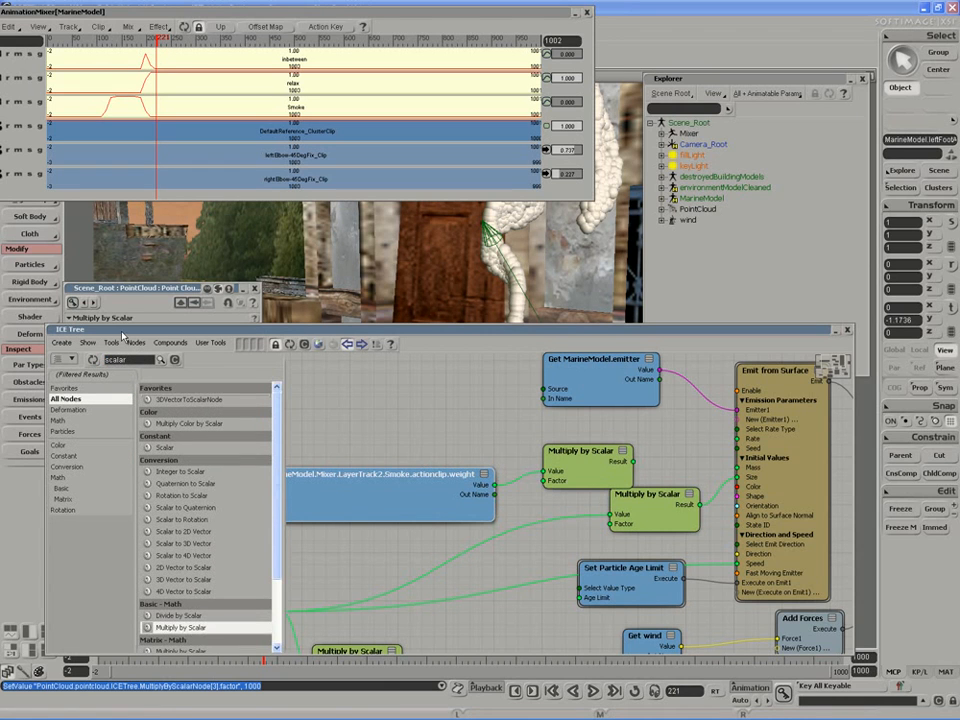
pyautogui.moveTo(164, 447); pyautogui.dragTo(374, 424)
pyautogui.click(362, 430)
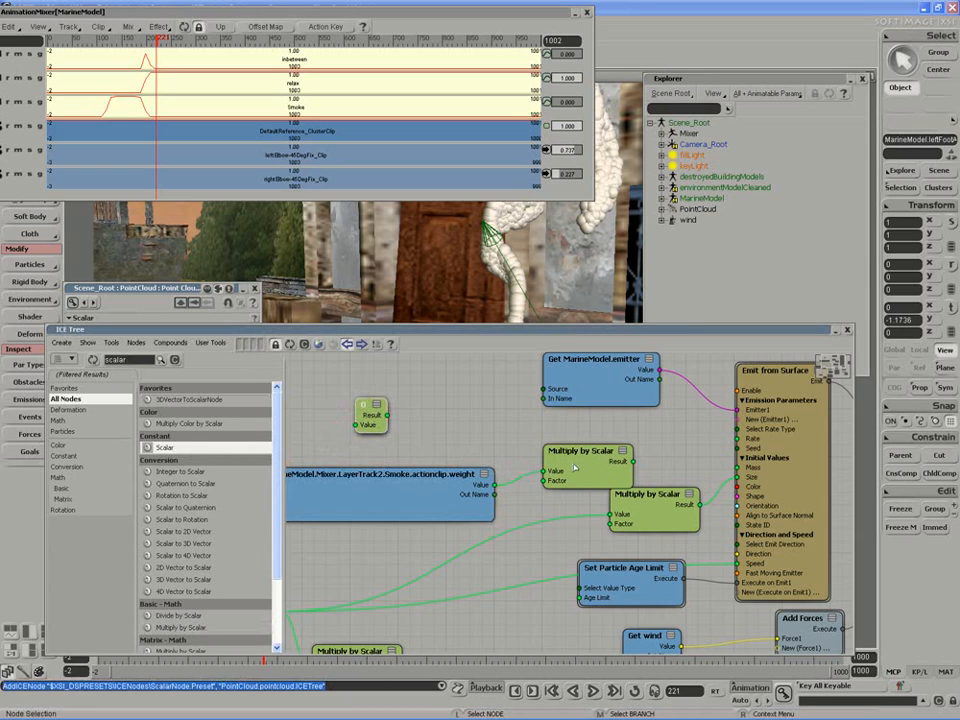
pyautogui.doubleClick(377, 425)
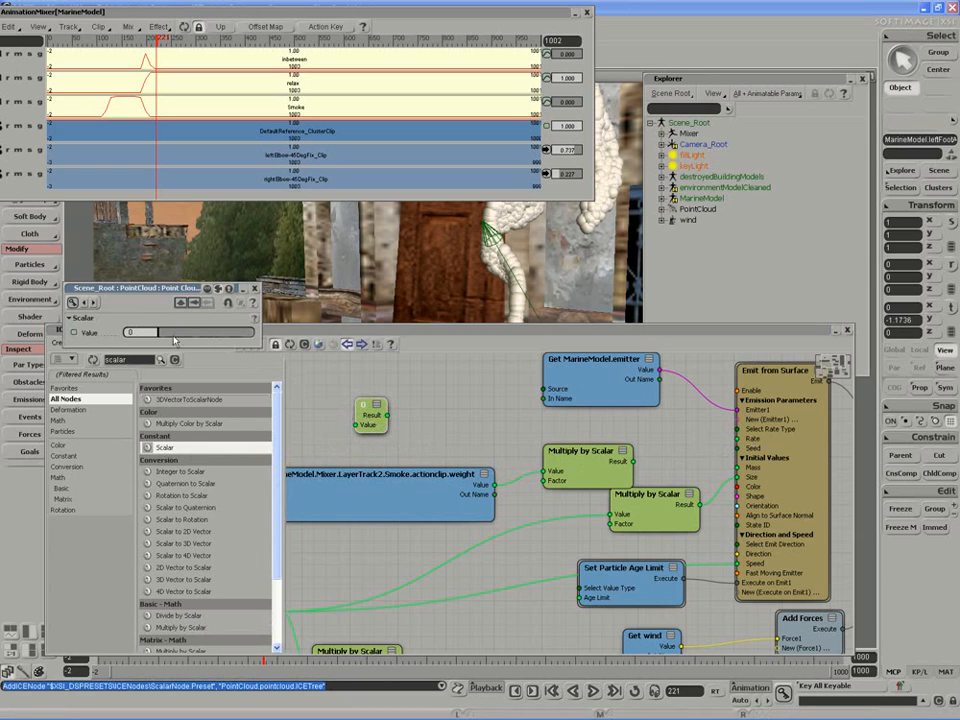
pyautogui.write('1000')
pyautogui.press('Return')
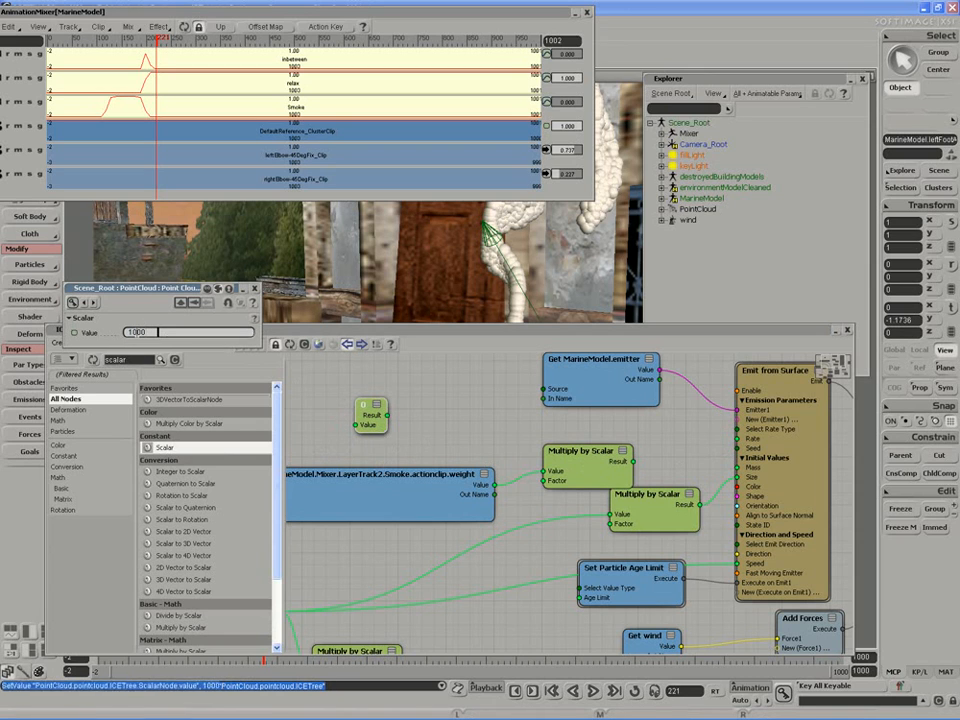
pyautogui.click(254, 290)
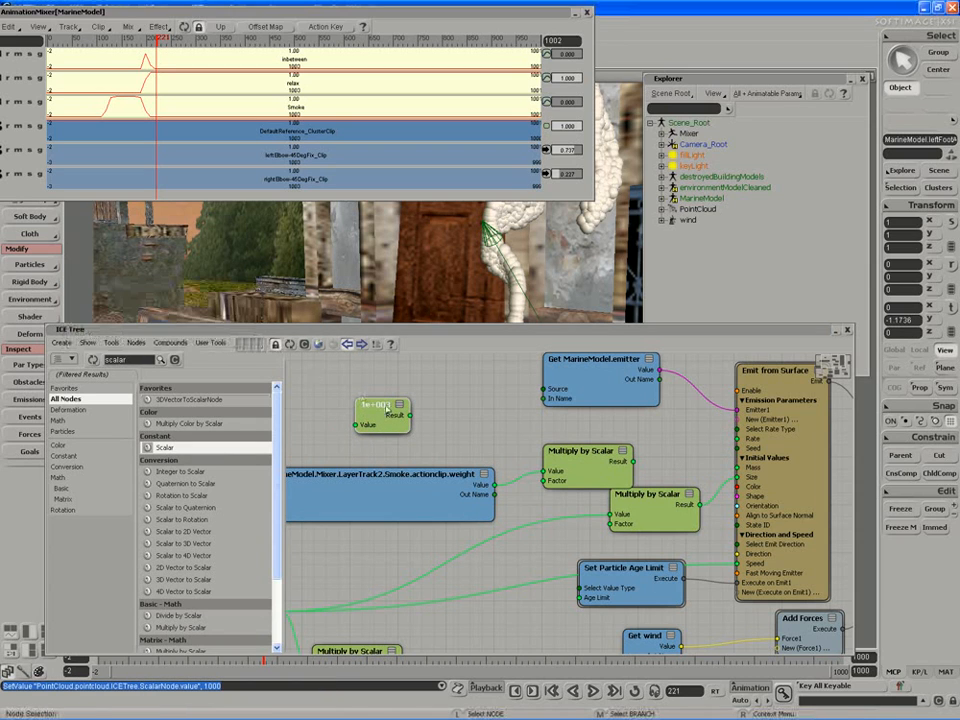
# Rearrange the constant Scalar, Smoke weight and Multiply by Scalar nodes to free space for another math node.
pyautogui.moveTo(369, 408); pyautogui.dragTo(381, 408)
pyautogui.moveTo(427, 484); pyautogui.dragTo(420, 487)
pyautogui.moveTo(372, 405); pyautogui.dragTo(361, 407)
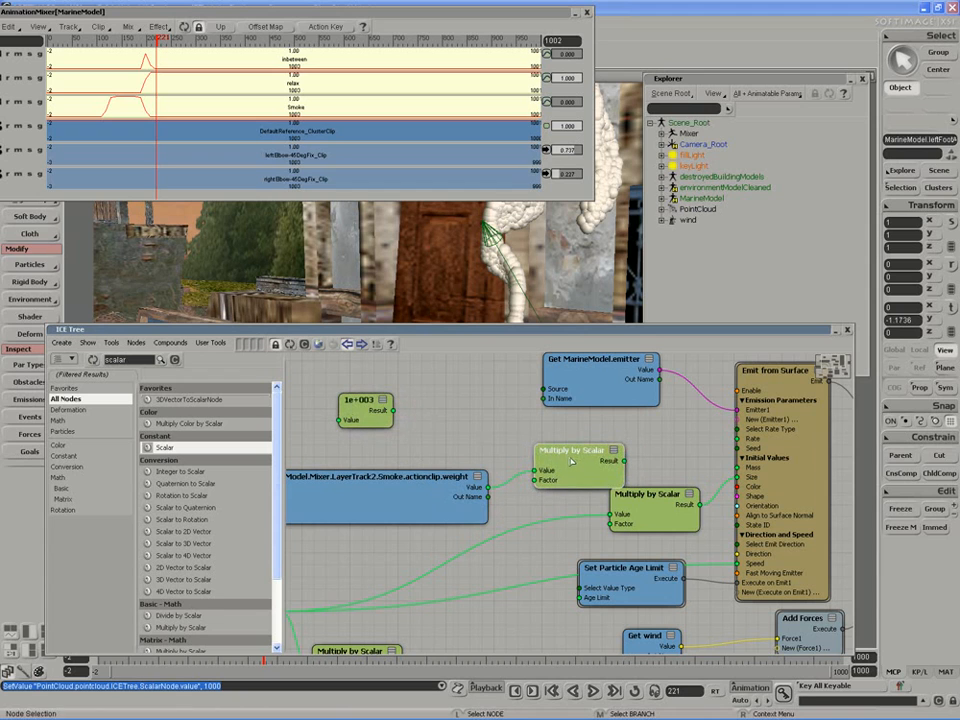
pyautogui.moveTo(570, 463); pyautogui.dragTo(558, 467)
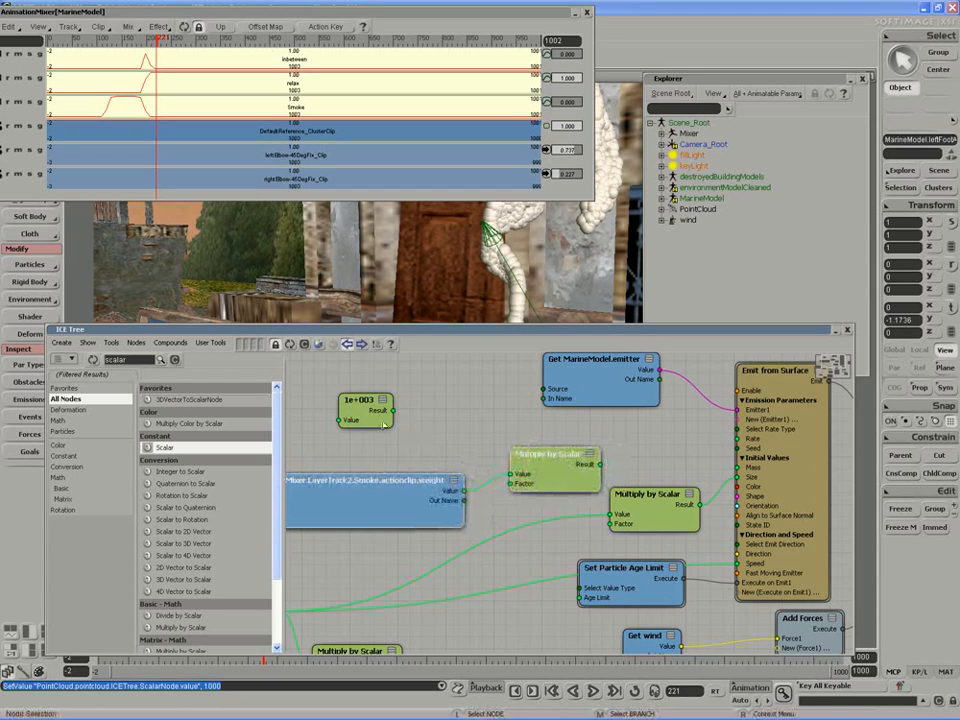
pyautogui.moveTo(374, 414)
pyautogui.mouseDown()
pyautogui.moveTo(386, 423)
pyautogui.moveTo(387, 415)
pyautogui.mouseUp()
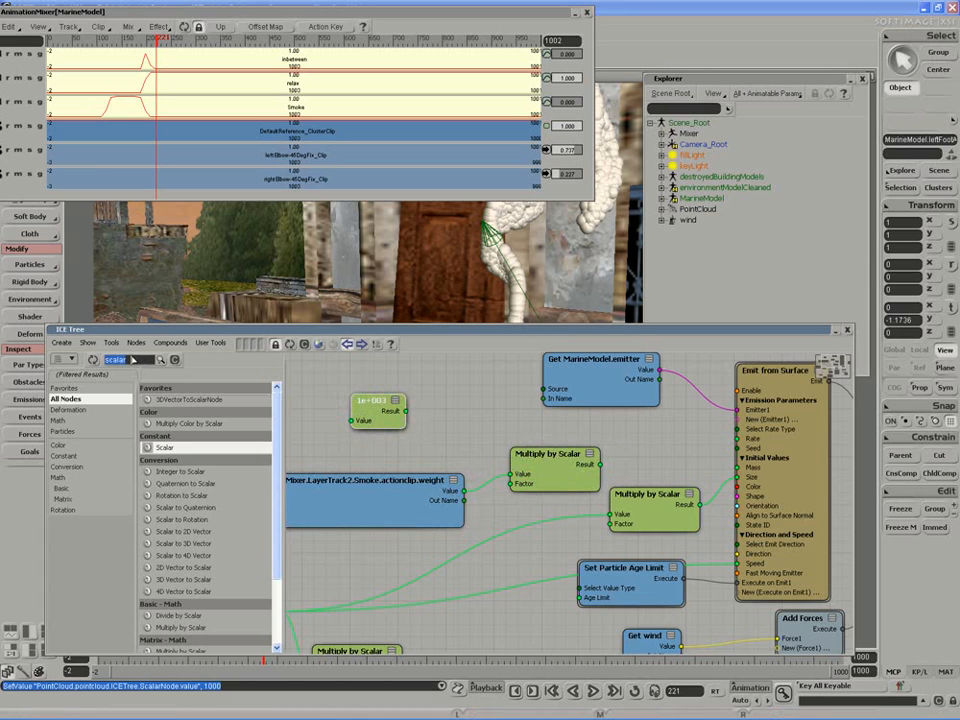
# Add a Subtract node beside the Emit from Surface node and connect the constant Scalar's result to its First input.
pyautogui.write('subtract')
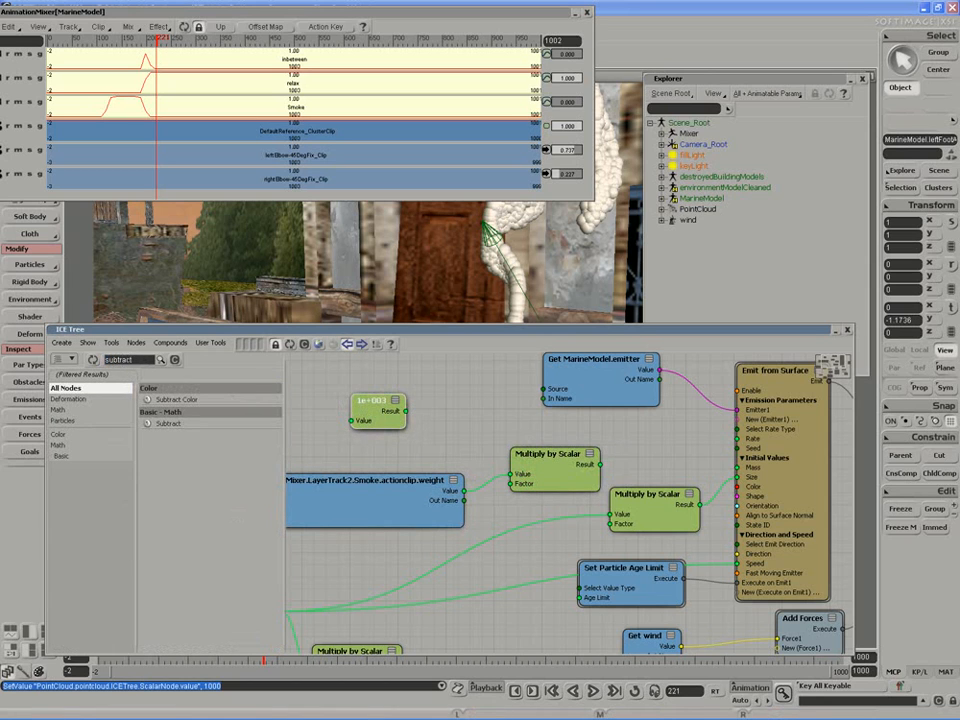
pyautogui.moveTo(168, 423); pyautogui.dragTo(645, 432)
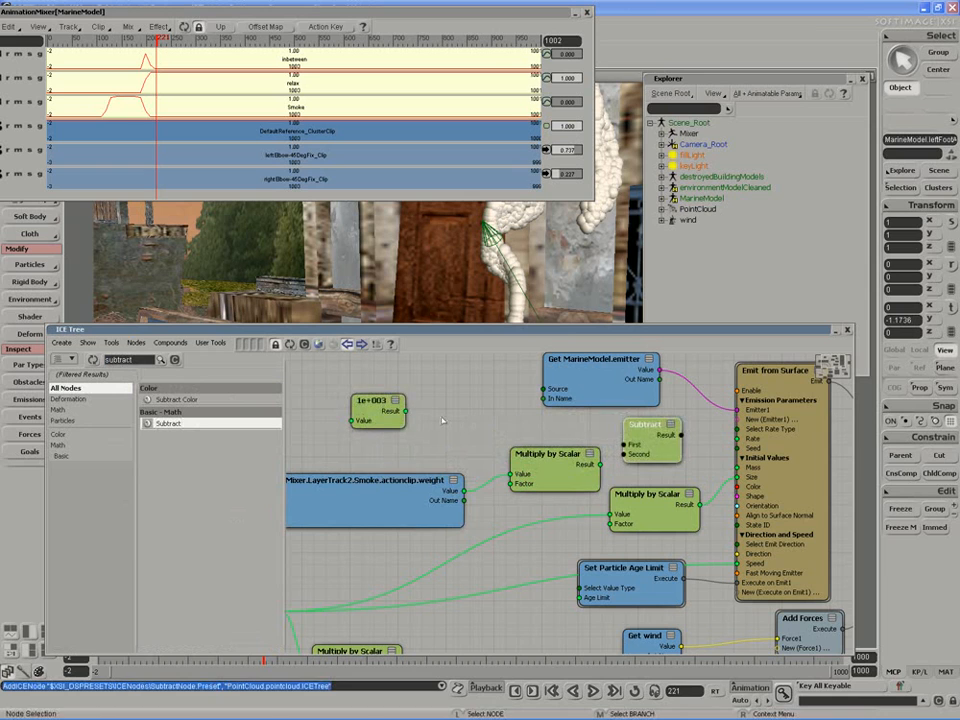
pyautogui.moveTo(400, 412); pyautogui.dragTo(583, 476)
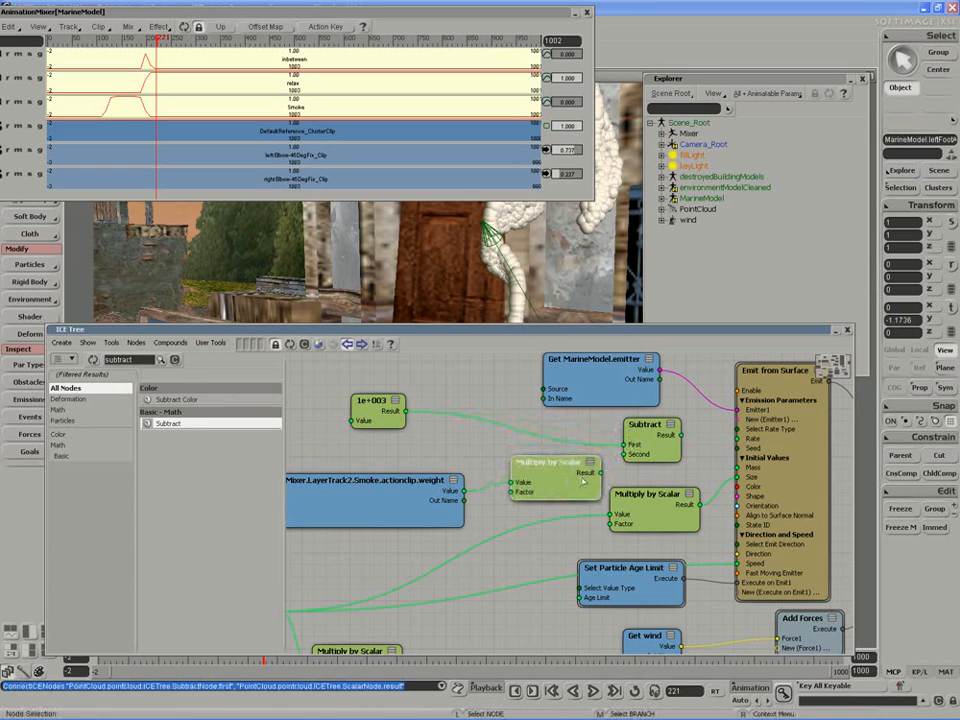
# Attach a comment reading "1000" to the constant Scalar node.
pyautogui.moveTo(383, 425); pyautogui.dragTo(400, 416)
pyautogui.rightClick(382, 400)
pyautogui.click(420, 446)
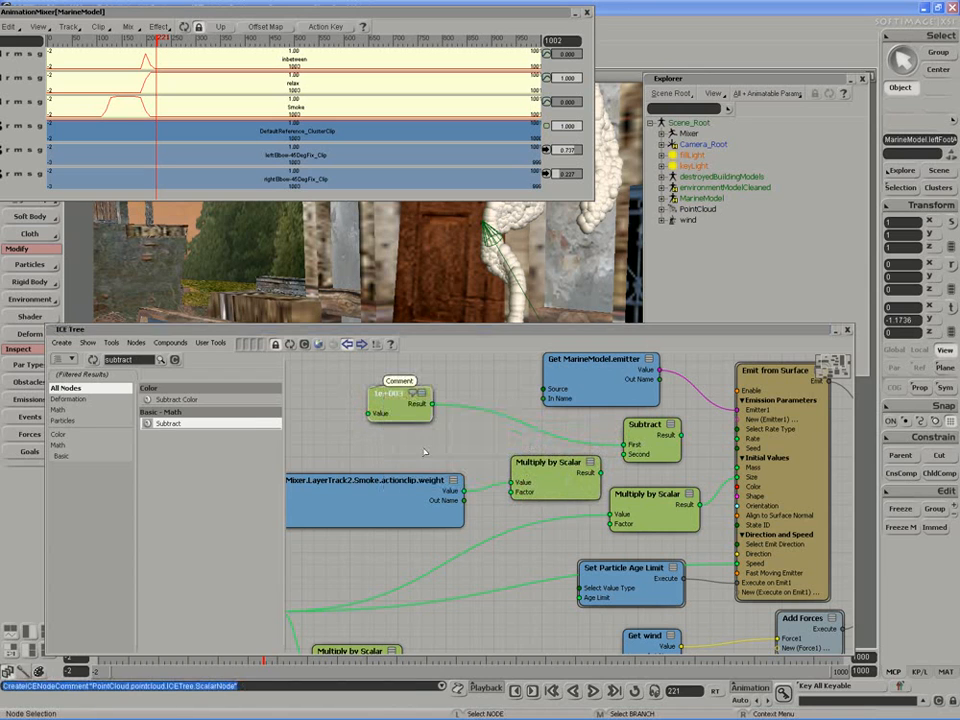
pyautogui.write('1000')
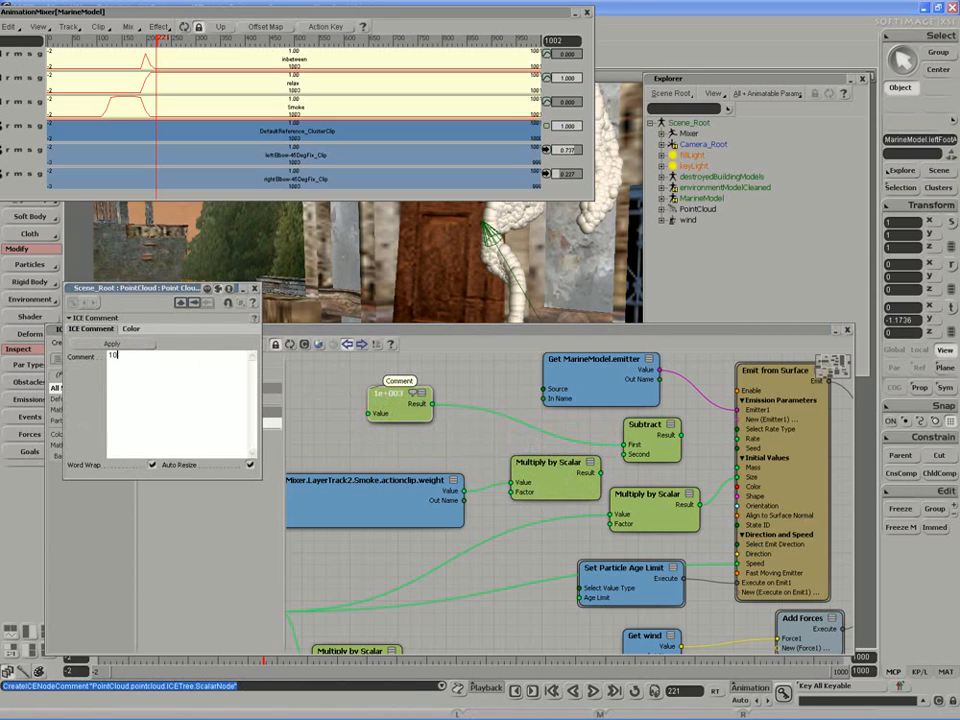
pyautogui.click(254, 288)
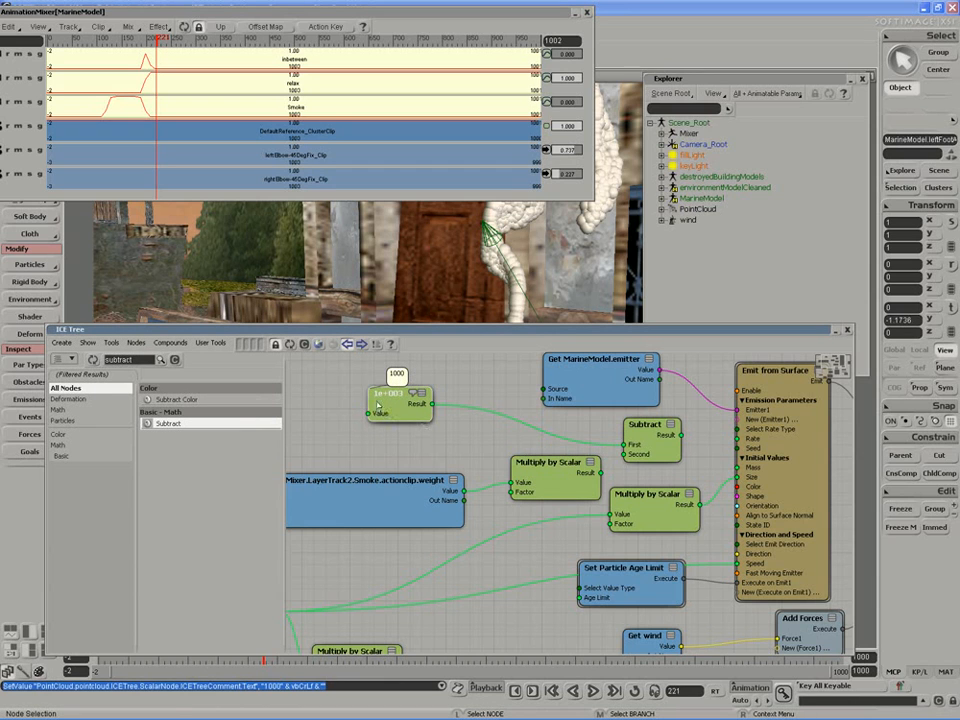
# Connect the Smoke weight's Multiply by Scalar result to Subtract's Second input and attach the comment "mult * 1000" to the multiply node.
pyautogui.moveTo(559, 474); pyautogui.dragTo(636, 455)
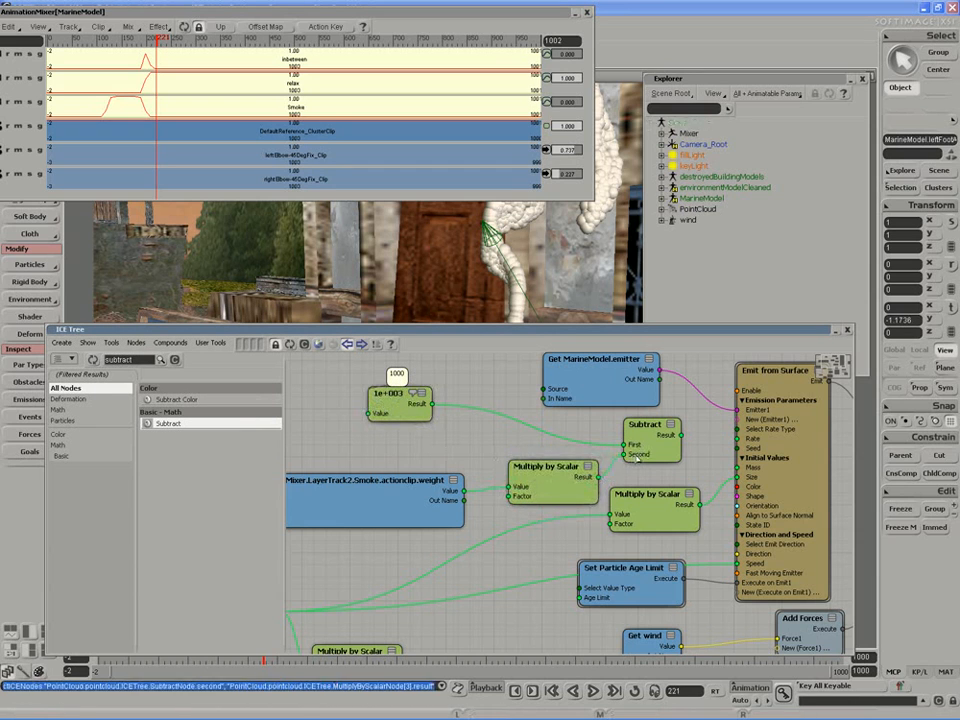
pyautogui.click(535, 470)
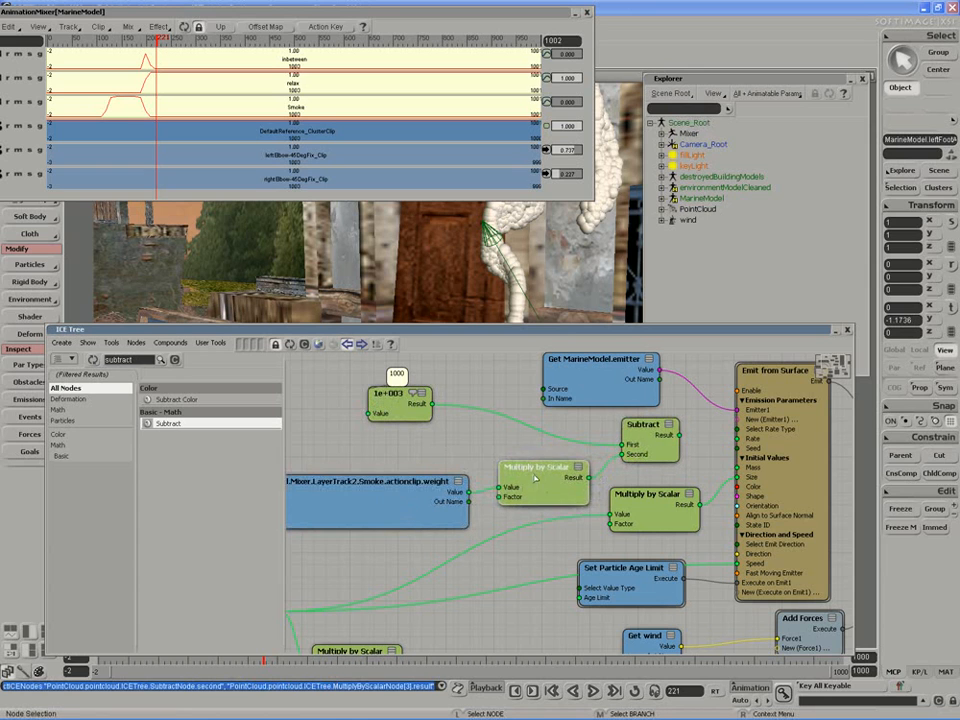
pyautogui.rightClick(531, 471)
pyautogui.click(567, 521)
pyautogui.doubleClick(197, 371)
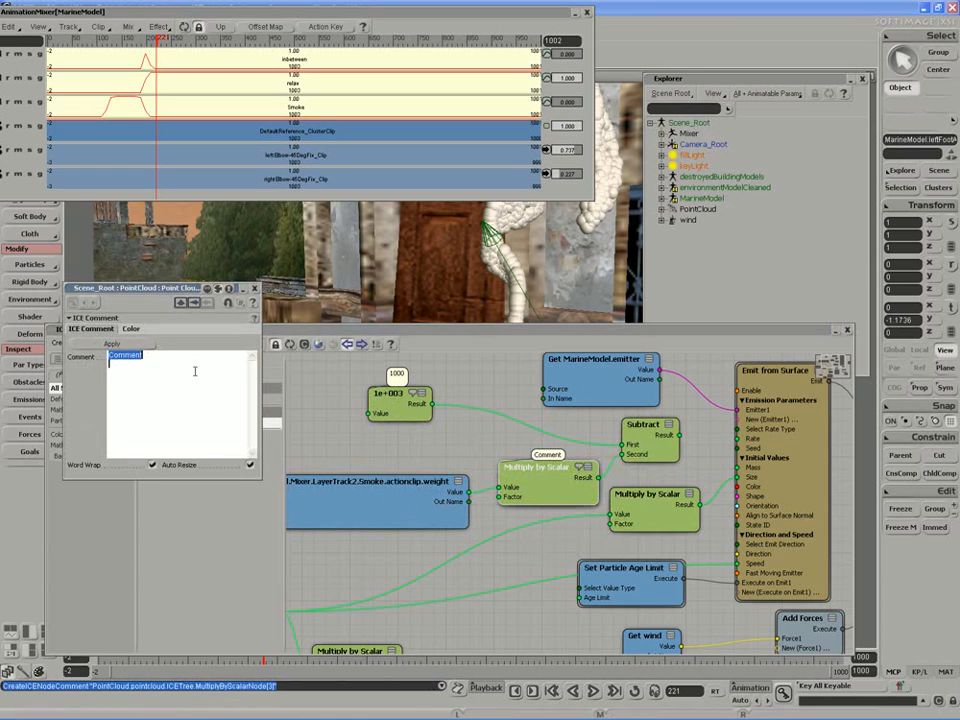
pyautogui.write('mult *')
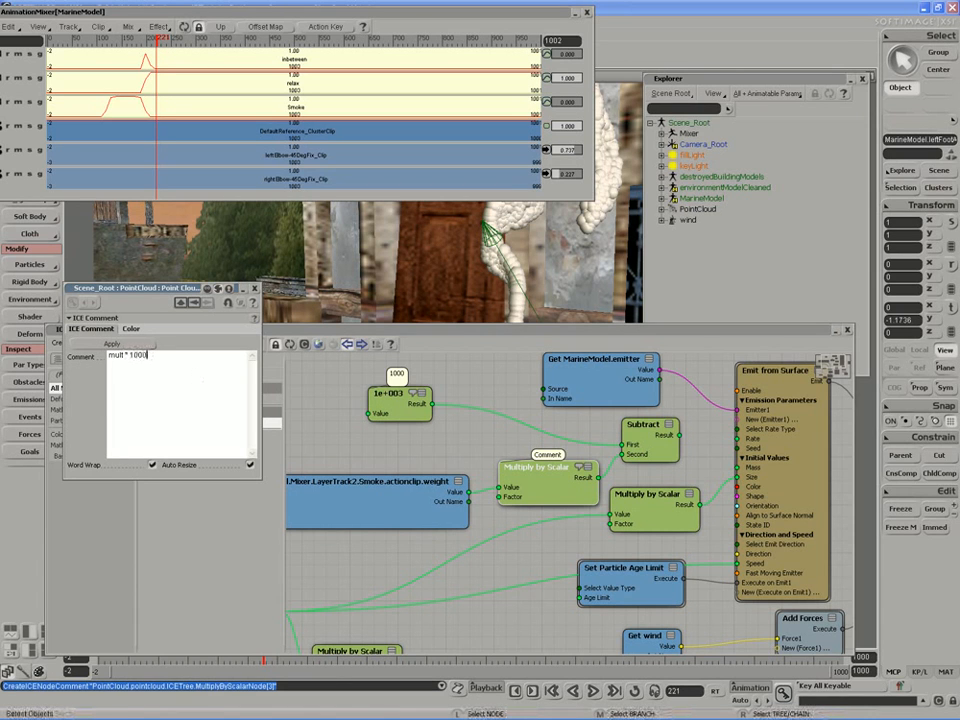
pyautogui.click(255, 289)
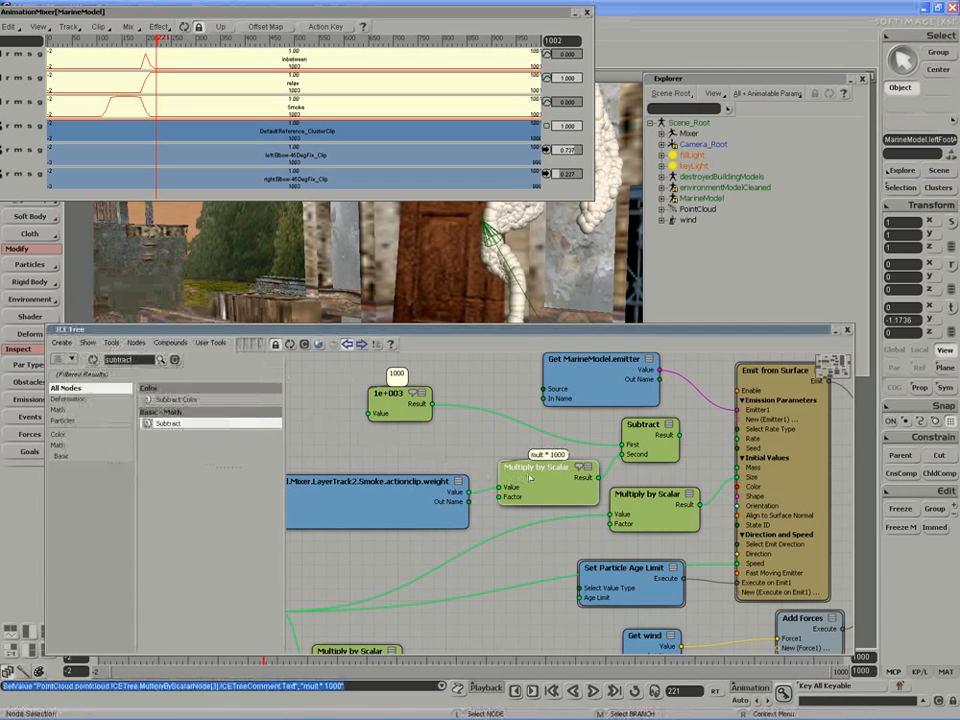
# Tidy the Smoke weight, multiply, constant and Subtract nodes, and connect Subtract's result to the Rate input of Emit from Surface.
pyautogui.moveTo(530, 478); pyautogui.dragTo(528, 482)
pyautogui.moveTo(638, 441); pyautogui.dragTo(640, 448)
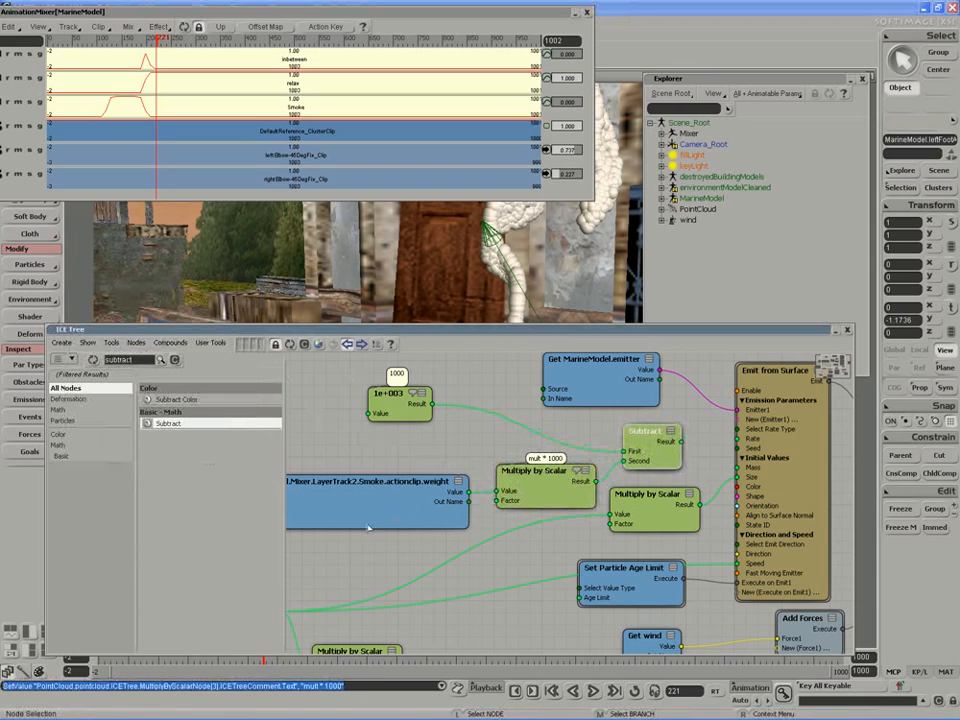
pyautogui.moveTo(368, 528); pyautogui.dragTo(370, 532)
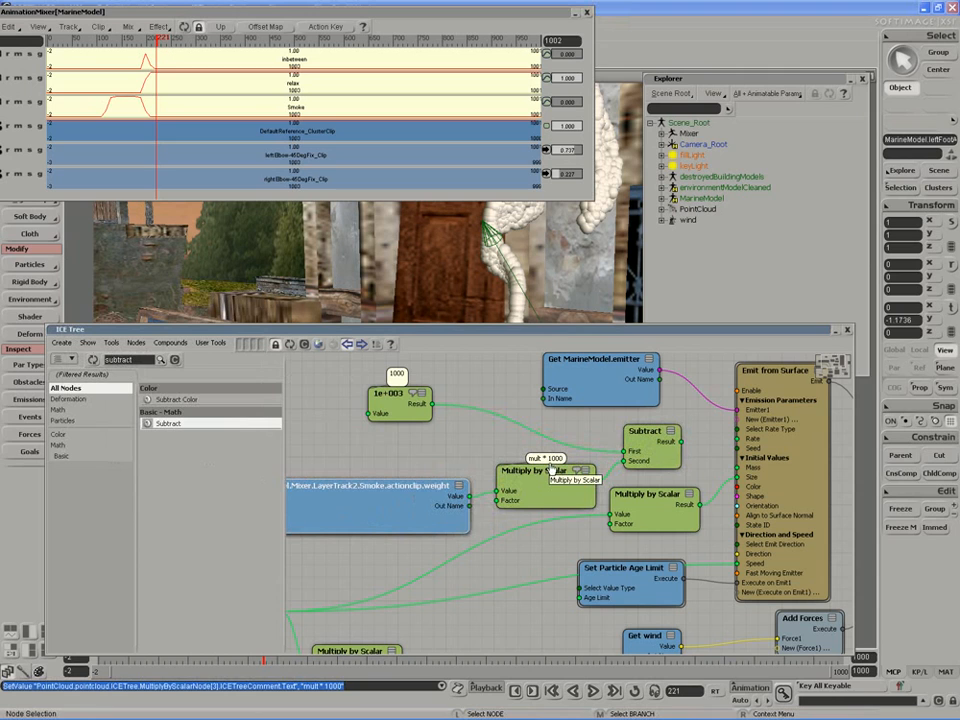
pyautogui.moveTo(389, 395); pyautogui.dragTo(382, 396)
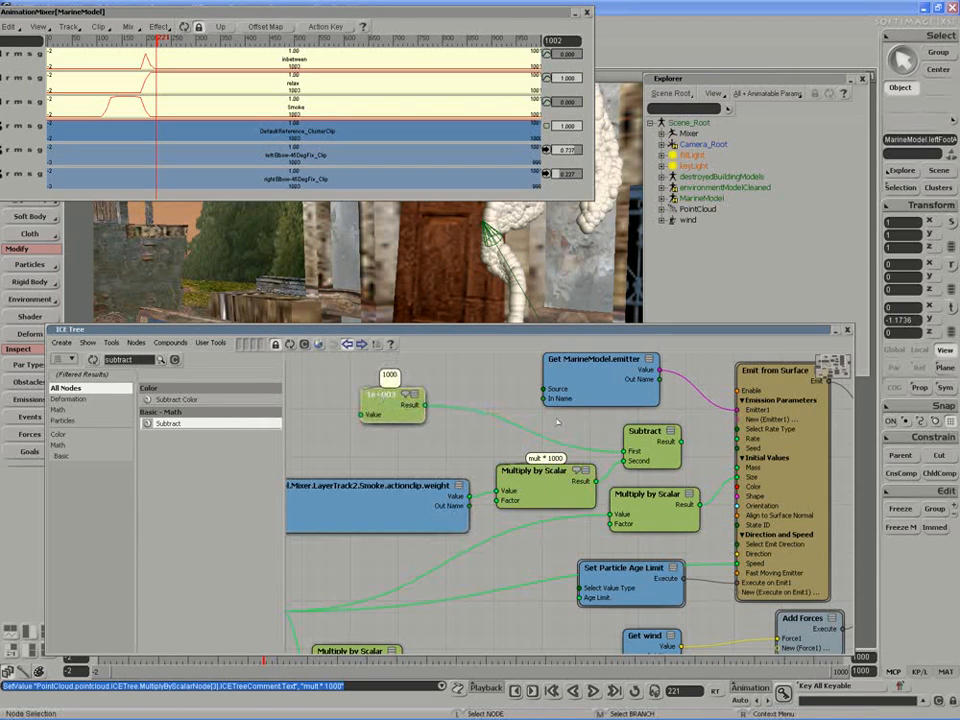
pyautogui.moveTo(650, 446); pyautogui.dragTo(649, 447)
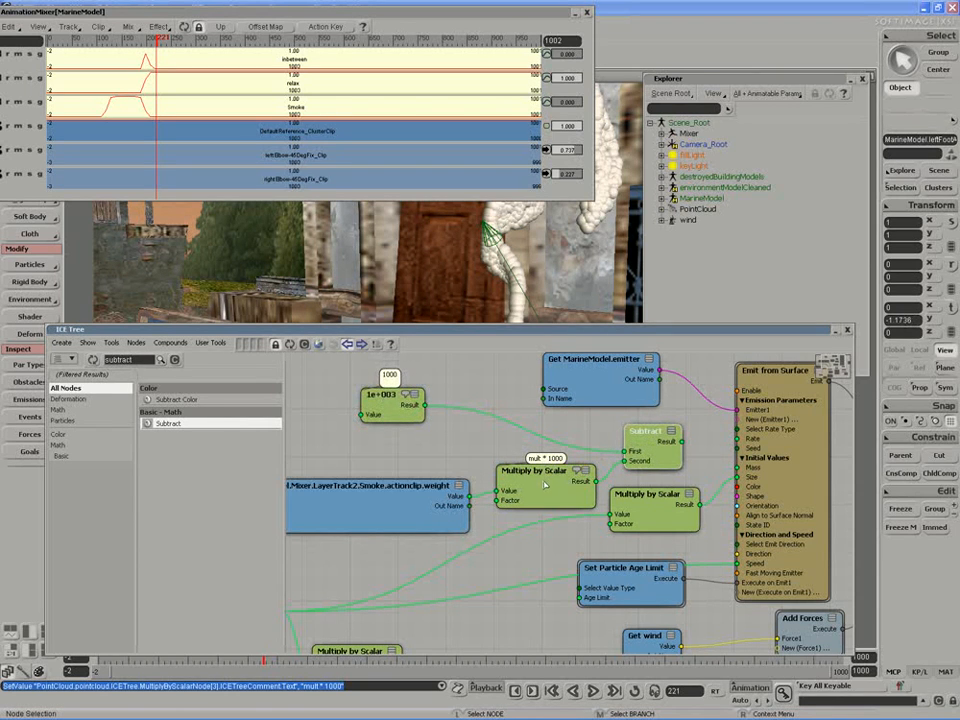
pyautogui.moveTo(421, 507); pyautogui.dragTo(412, 514)
pyautogui.moveTo(389, 400); pyautogui.dragTo(388, 401)
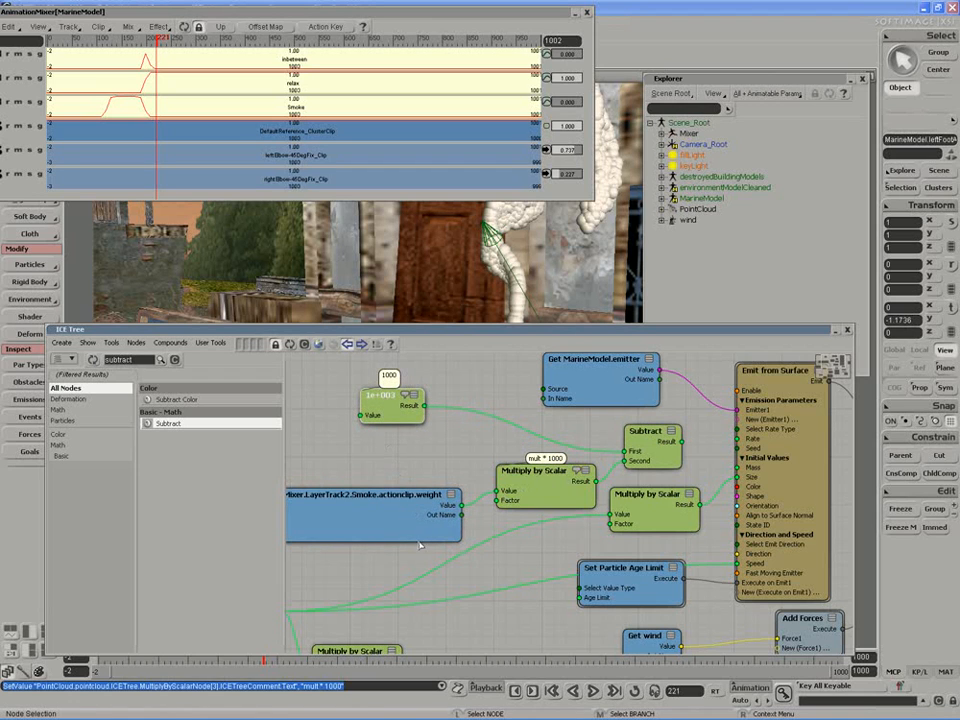
pyautogui.moveTo(398, 516); pyautogui.dragTo(394, 516)
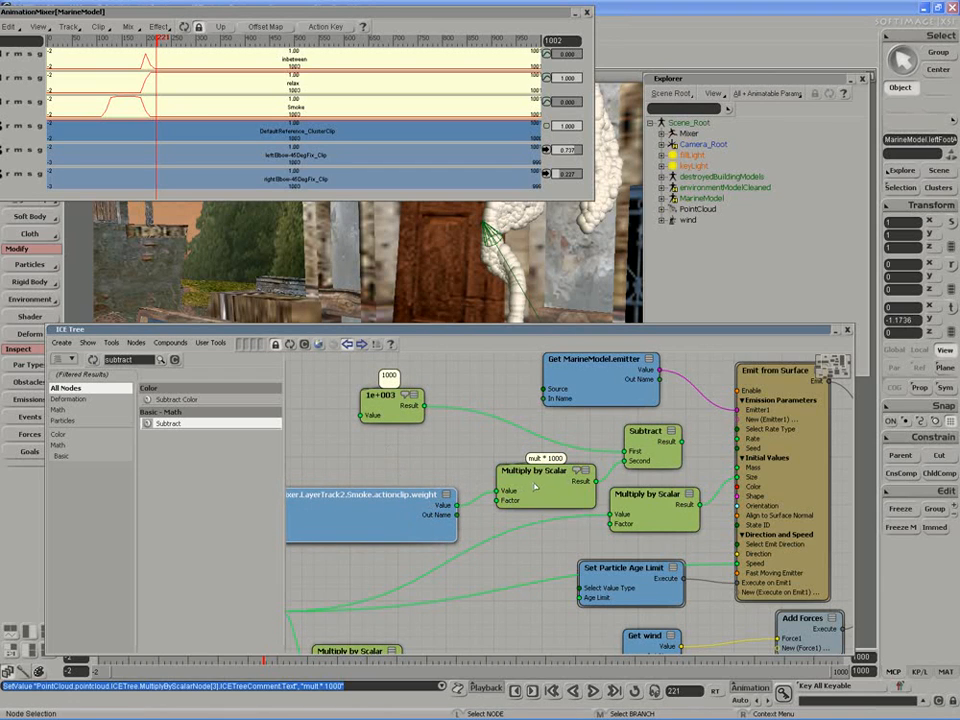
pyautogui.moveTo(535, 487); pyautogui.dragTo(535, 484)
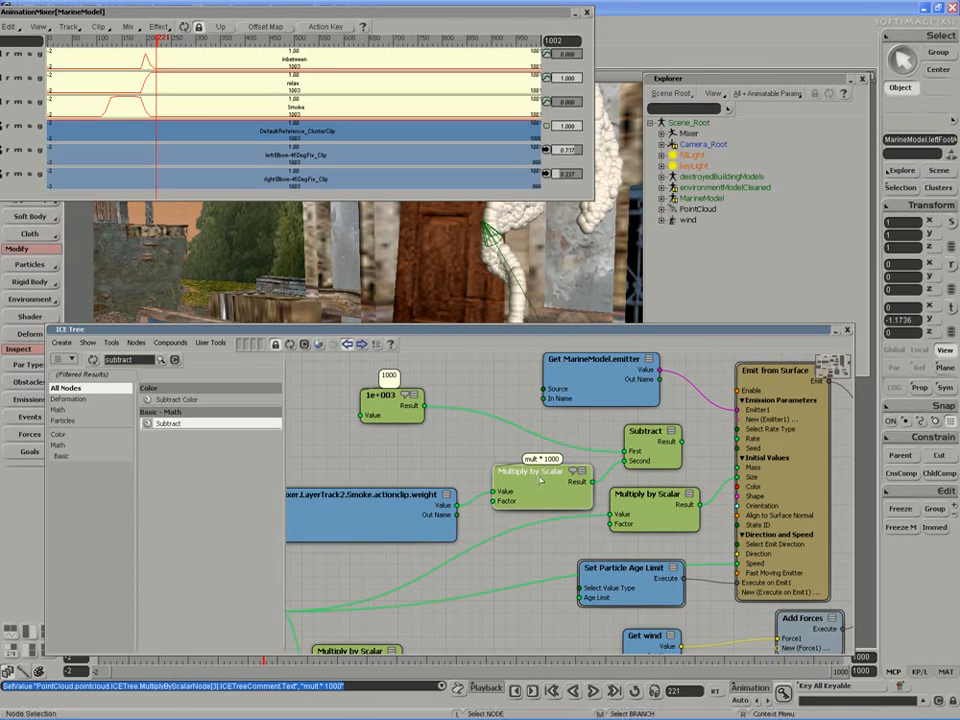
pyautogui.moveTo(396, 407); pyautogui.dragTo(387, 401)
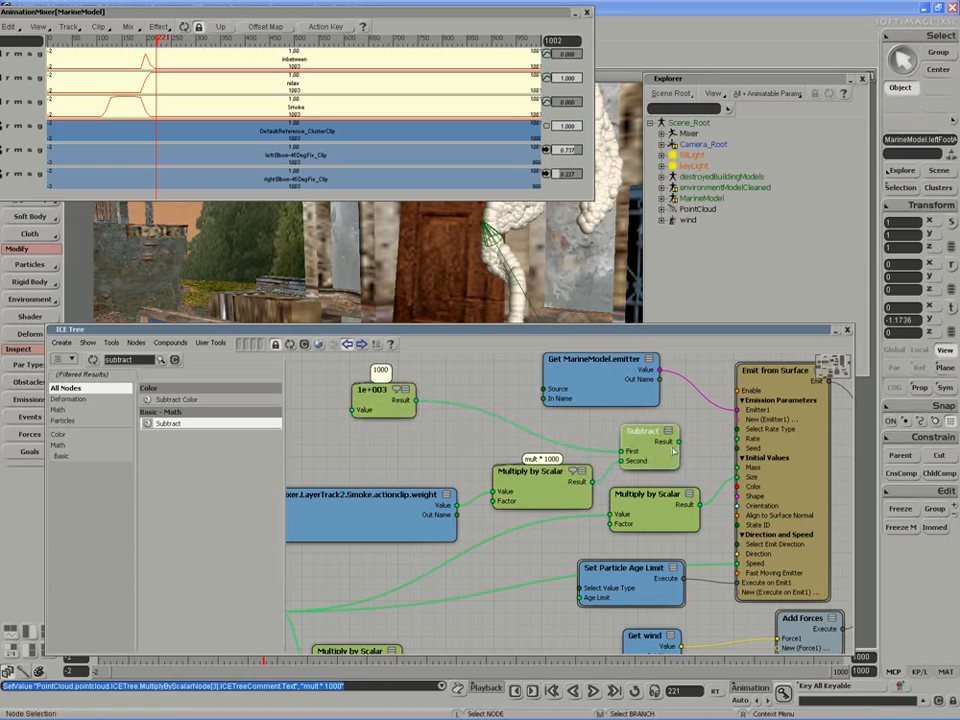
pyautogui.moveTo(679, 441); pyautogui.dragTo(740, 438)
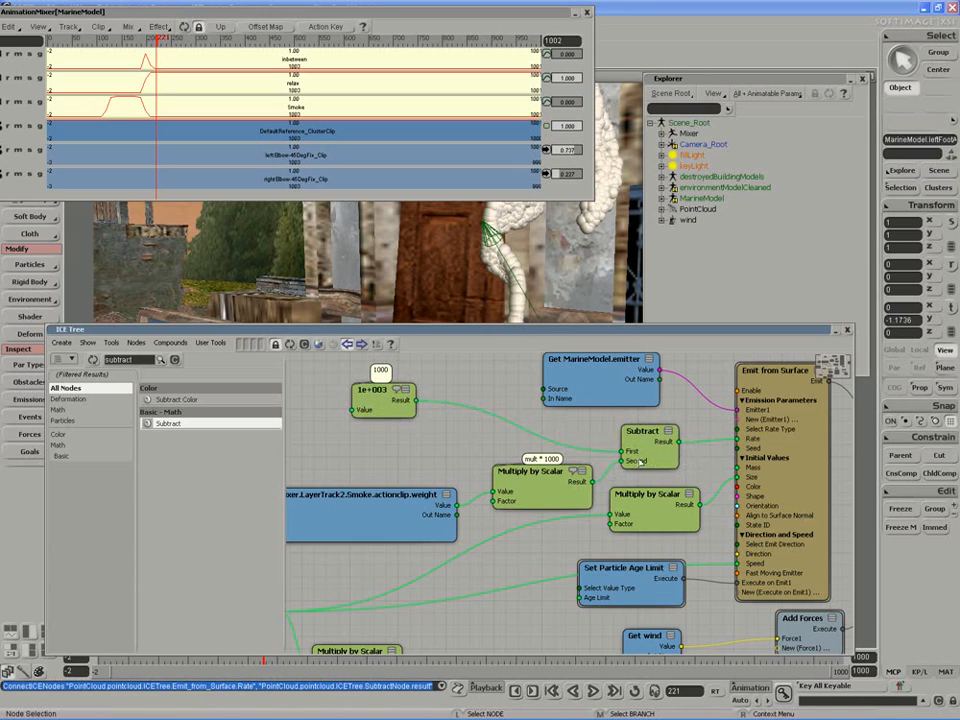
# Close the ICE Tree and play the simulation from the start to check how the cigar smoke emission behaves, stopping around frame 554.
pyautogui.doubleClick(490, 333)
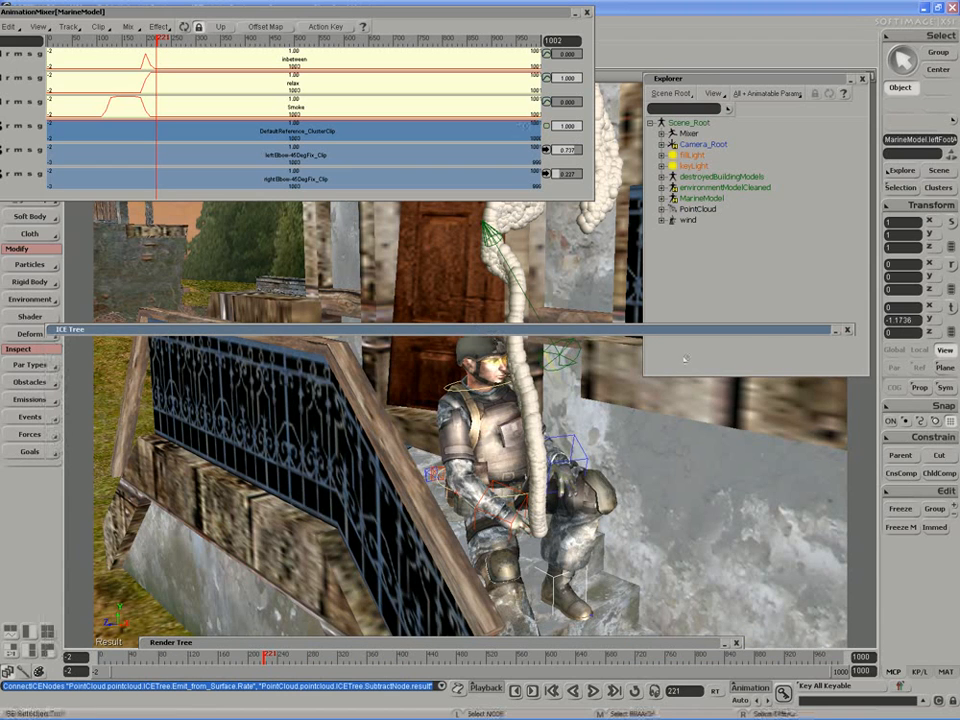
pyautogui.click(846, 329)
pyautogui.middleClick(591, 690)
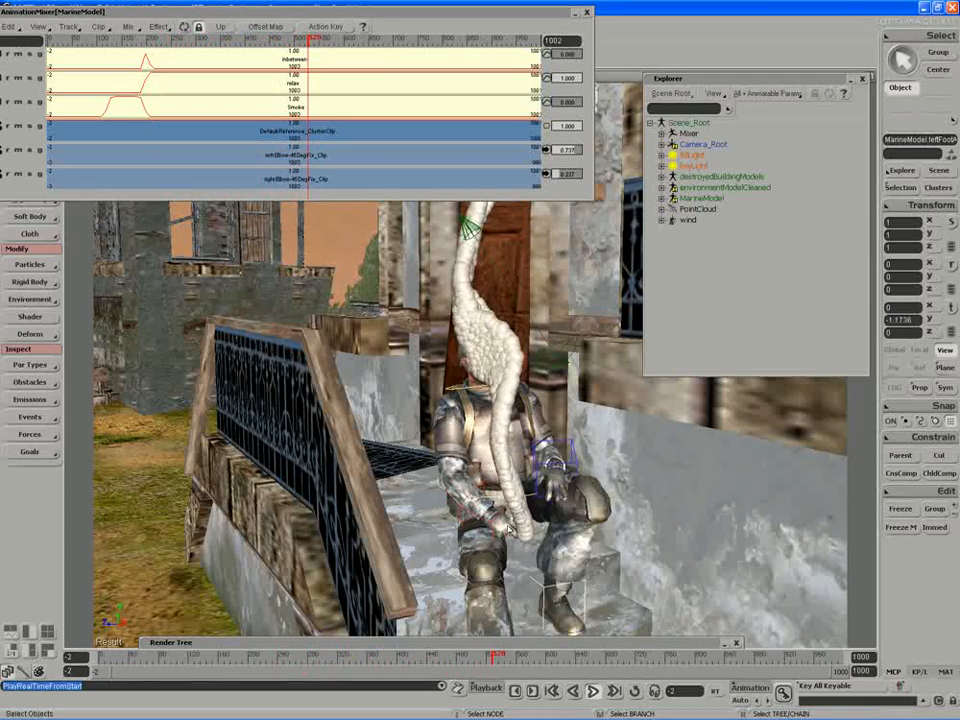
pyautogui.press('Up')
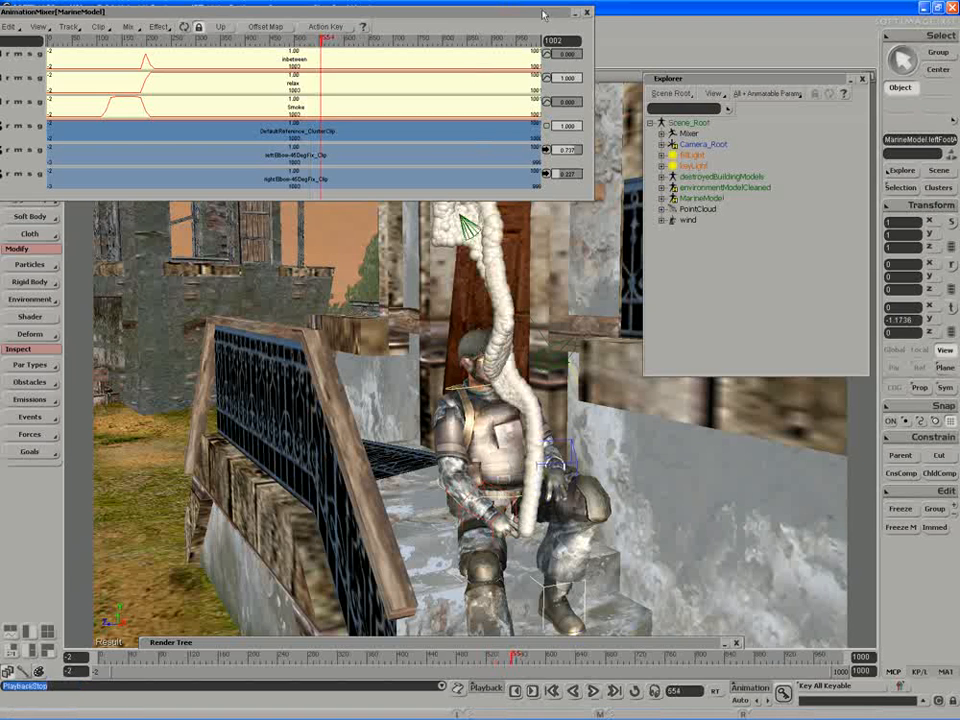
# Close the Animation Mixer and Explorer windows to clear the Camera view around the marine and smoke trail.
pyautogui.click(588, 12)
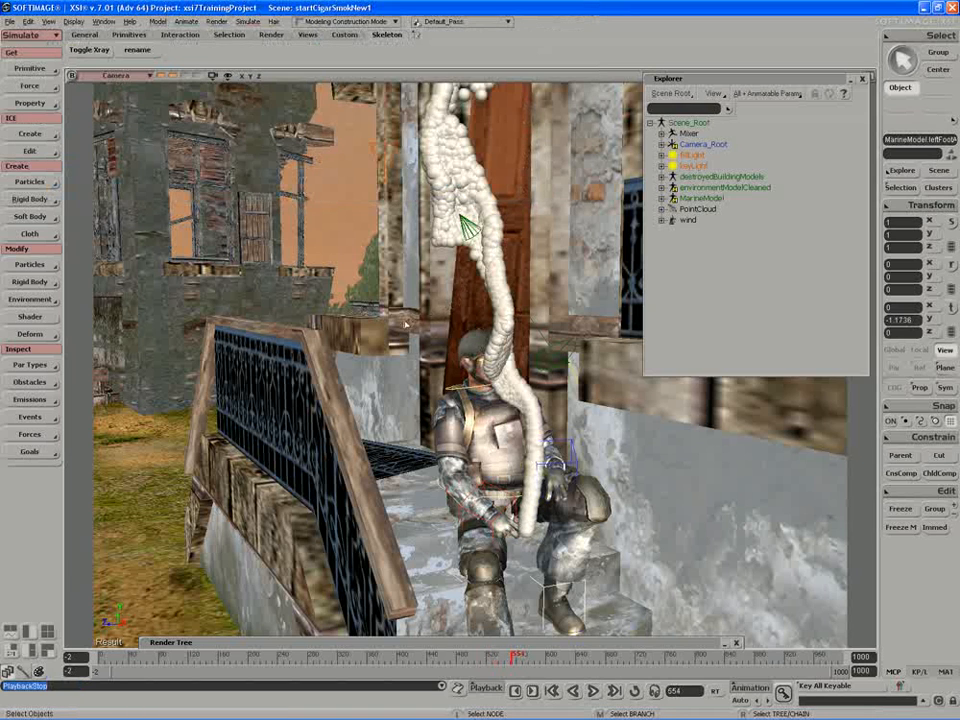
pyautogui.scroll(-3, 405, 323)
pyautogui.moveTo(405, 323); pyautogui.dragTo(346, 367)
pyautogui.scroll(2, 360, 367)
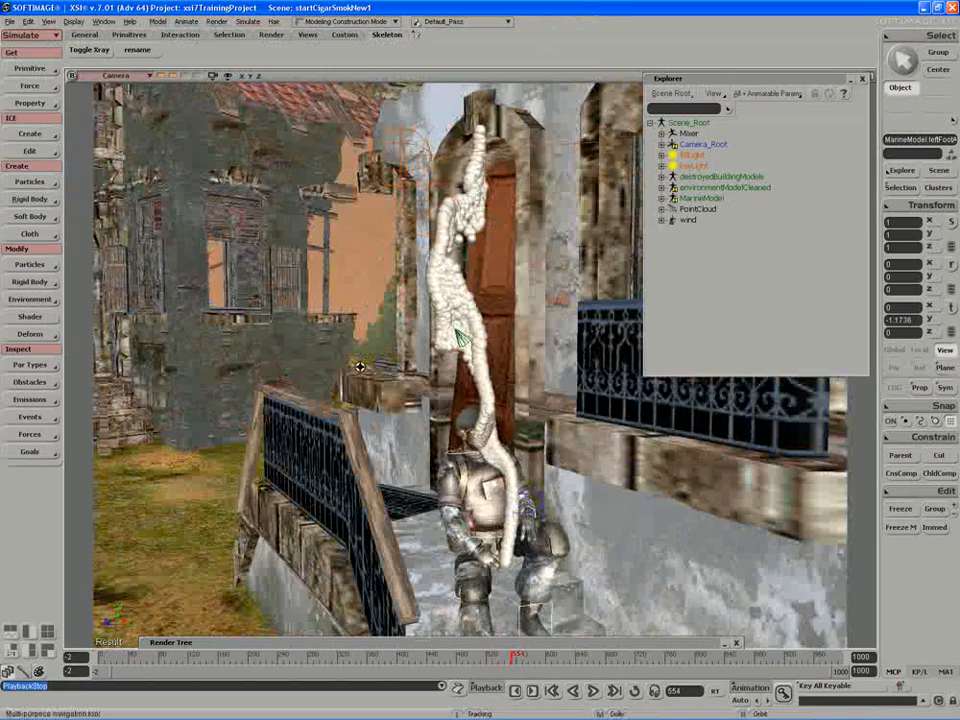
pyautogui.click(863, 79)
# Preview the marine and smoke trail with a render region covering most of the Camera view, and hide the region again.
pyautogui.press('q')
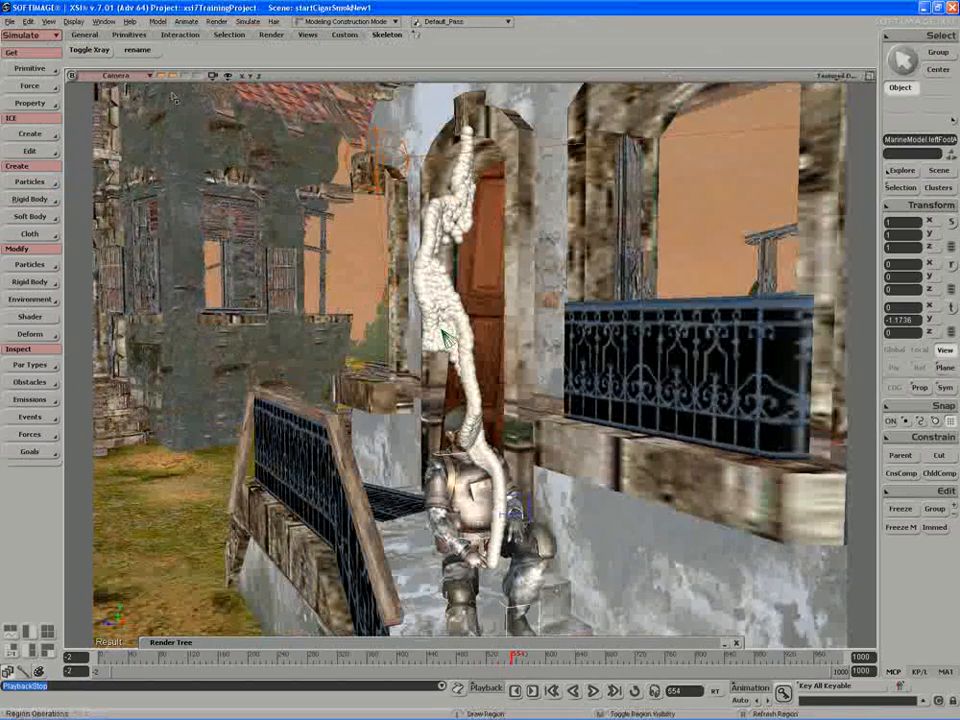
pyautogui.moveTo(172, 96); pyautogui.dragTo(815, 602)
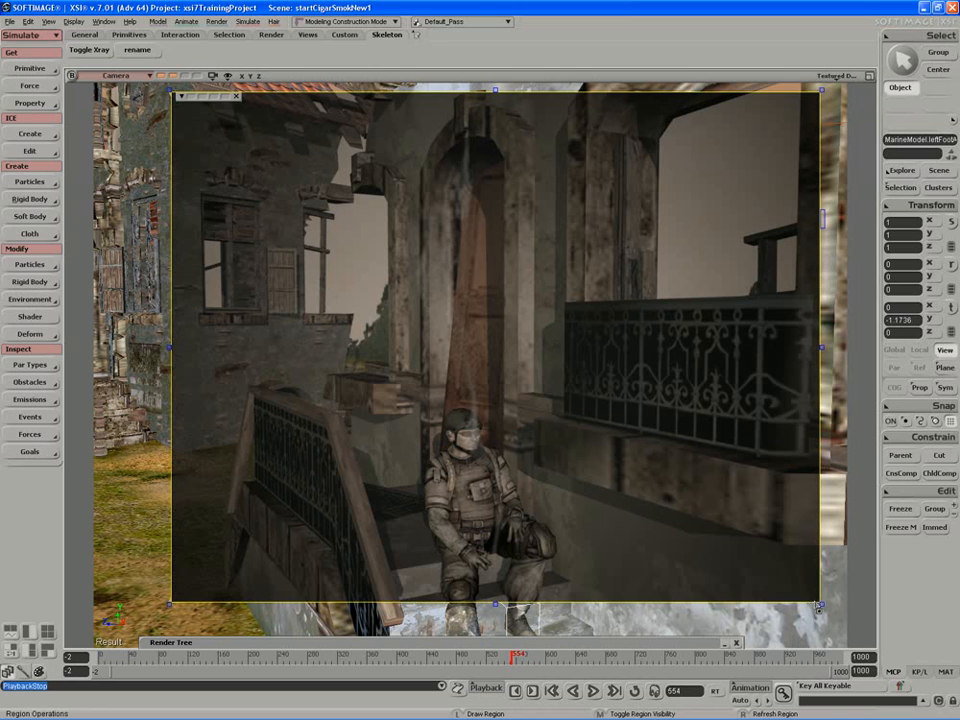
pyautogui.middleClick(577, 346)
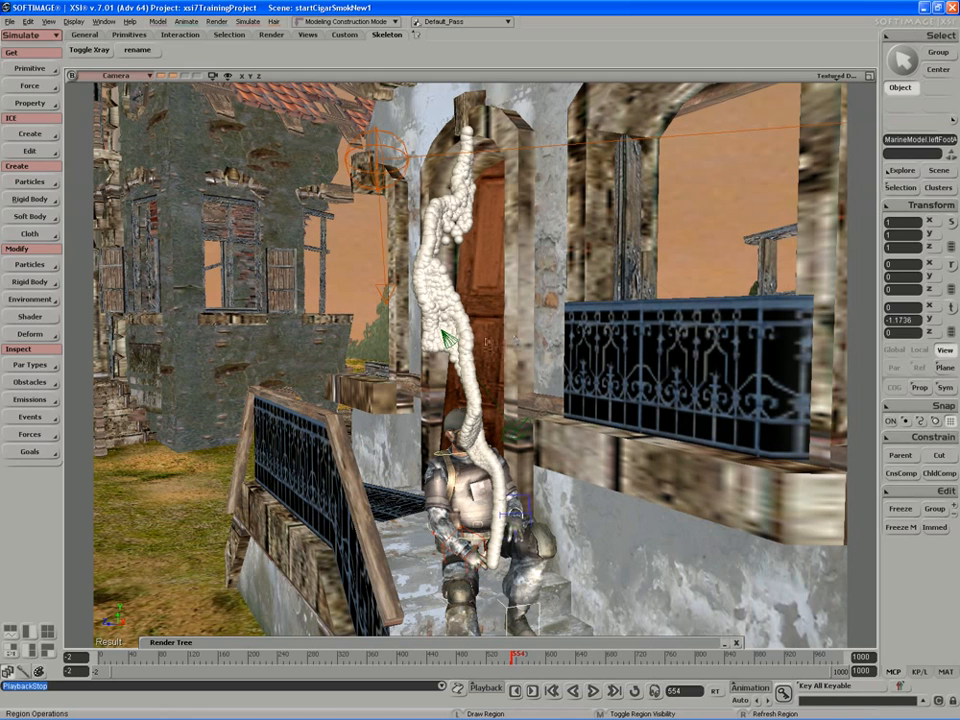
pyautogui.press('space')
pyautogui.press('s')
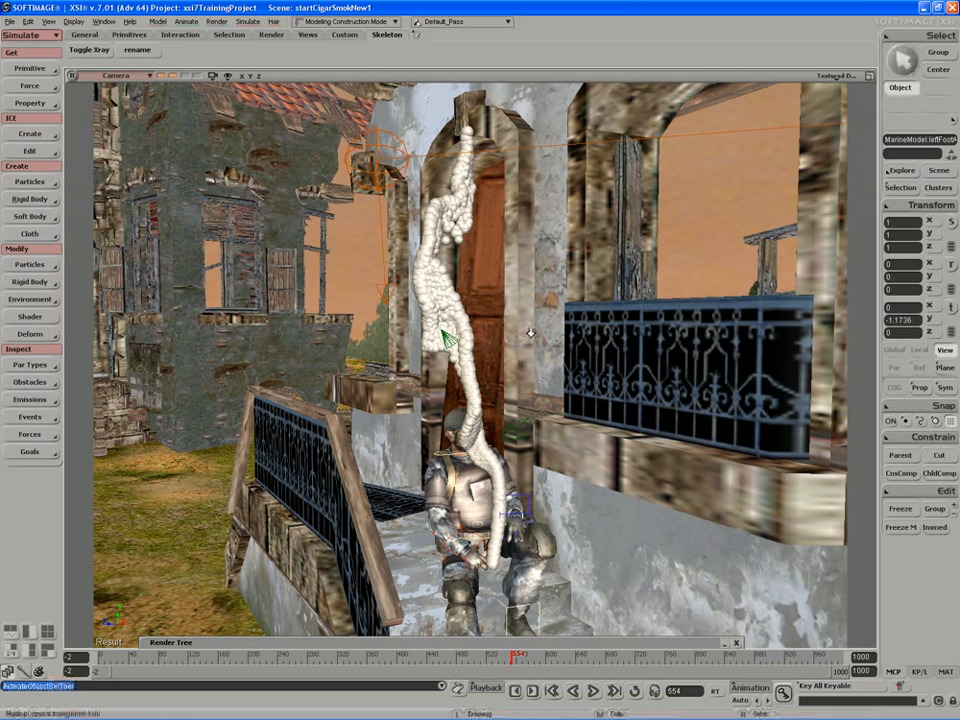
pyautogui.moveTo(531, 336); pyautogui.dragTo(511, 342, button='middle')
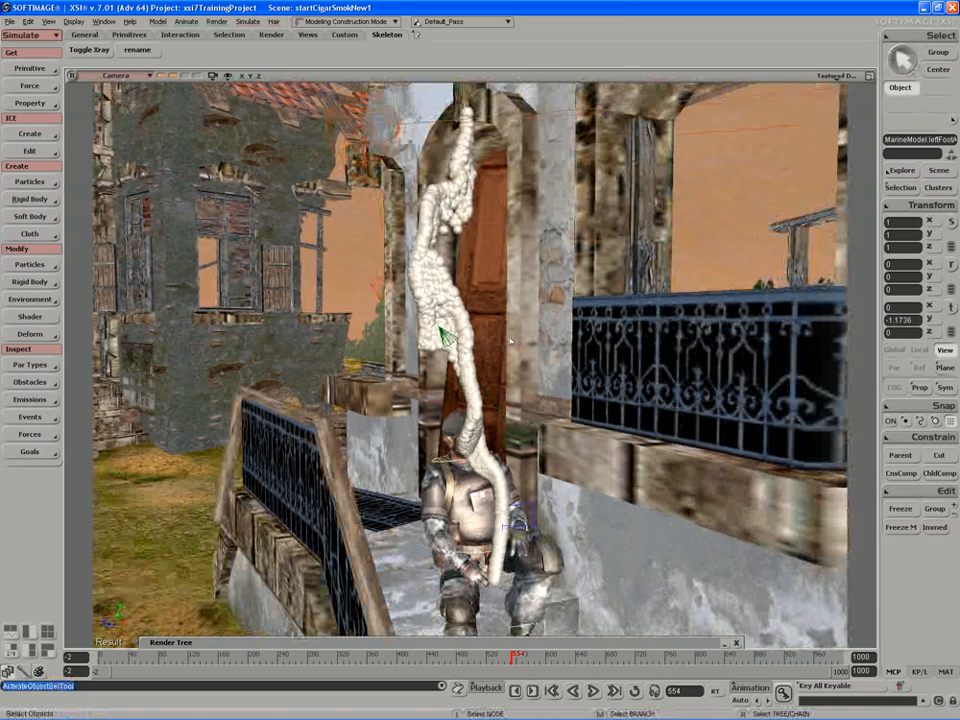